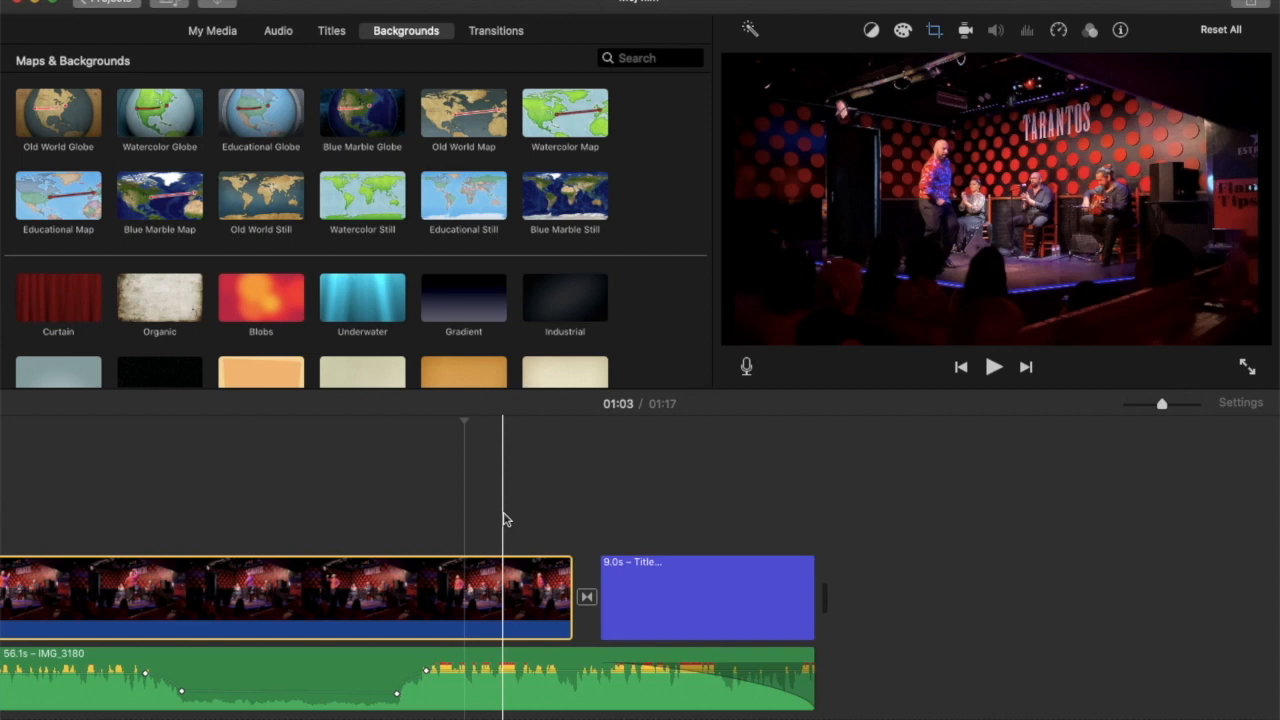
Try the Industrial background between the opening title and the first video clip.
scroll(503, 519, left, 9)
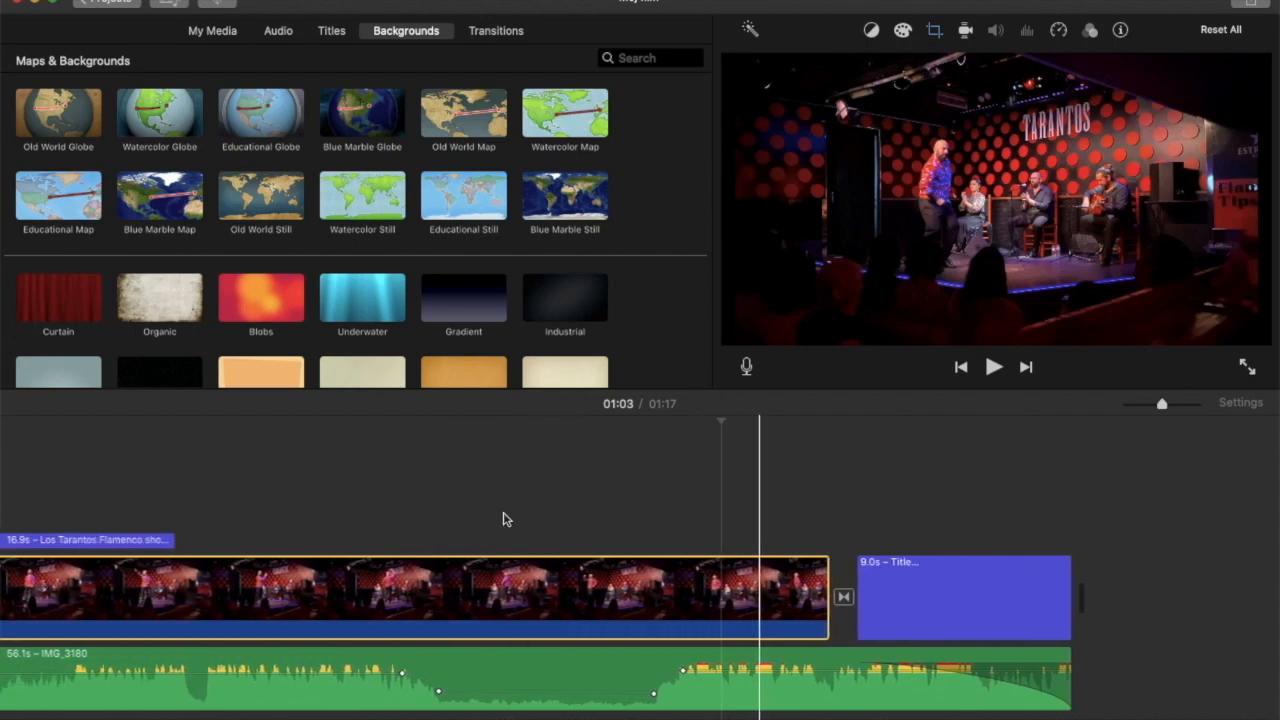
scroll(503, 519, left, 1)
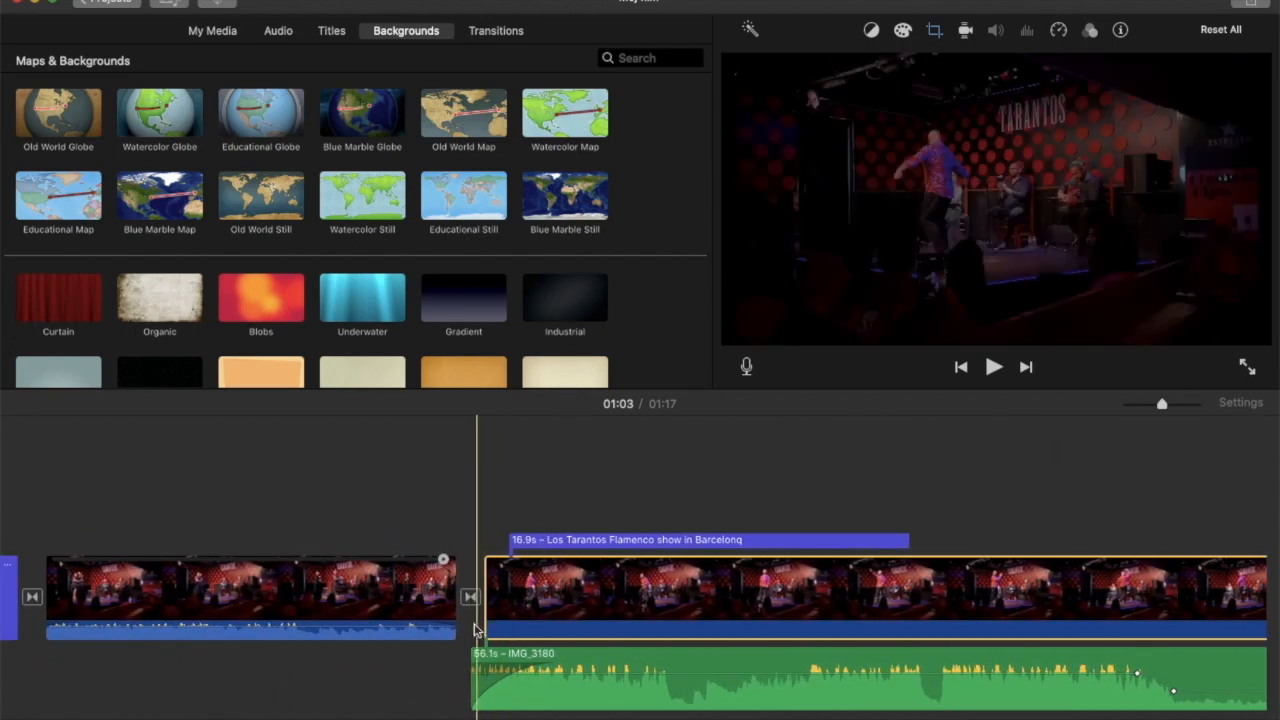
scroll(222, 472, left, 1)
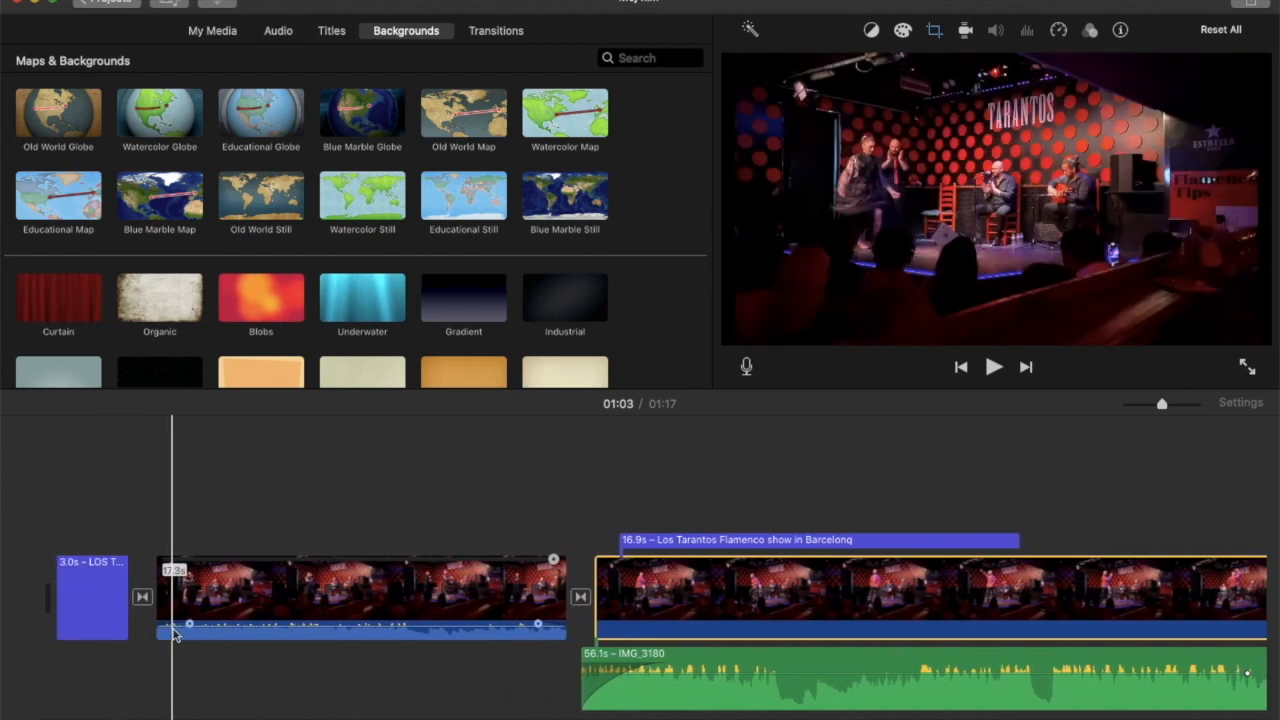
drag(557, 313, 160, 612)
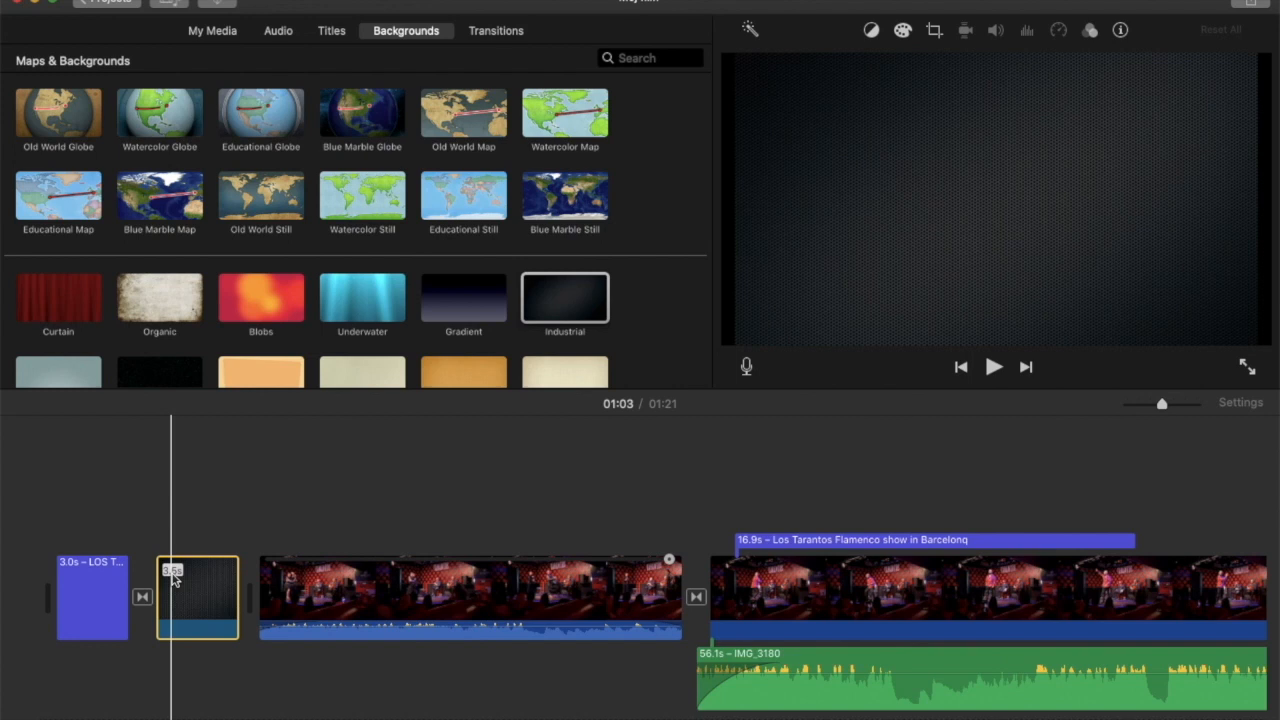
key(Delete)
Try the Organic background after the opening title, extended to about 12.6 s.
drag(160, 305, 168, 605)
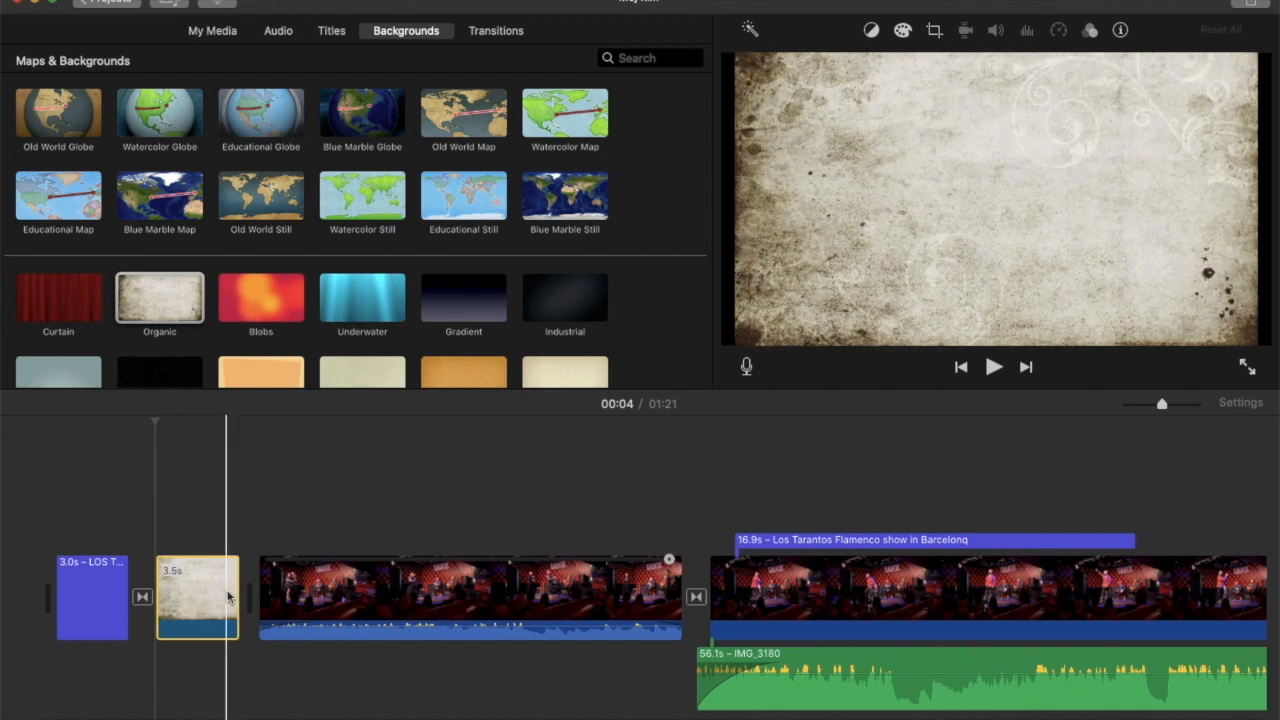
drag(232, 592, 460, 590)
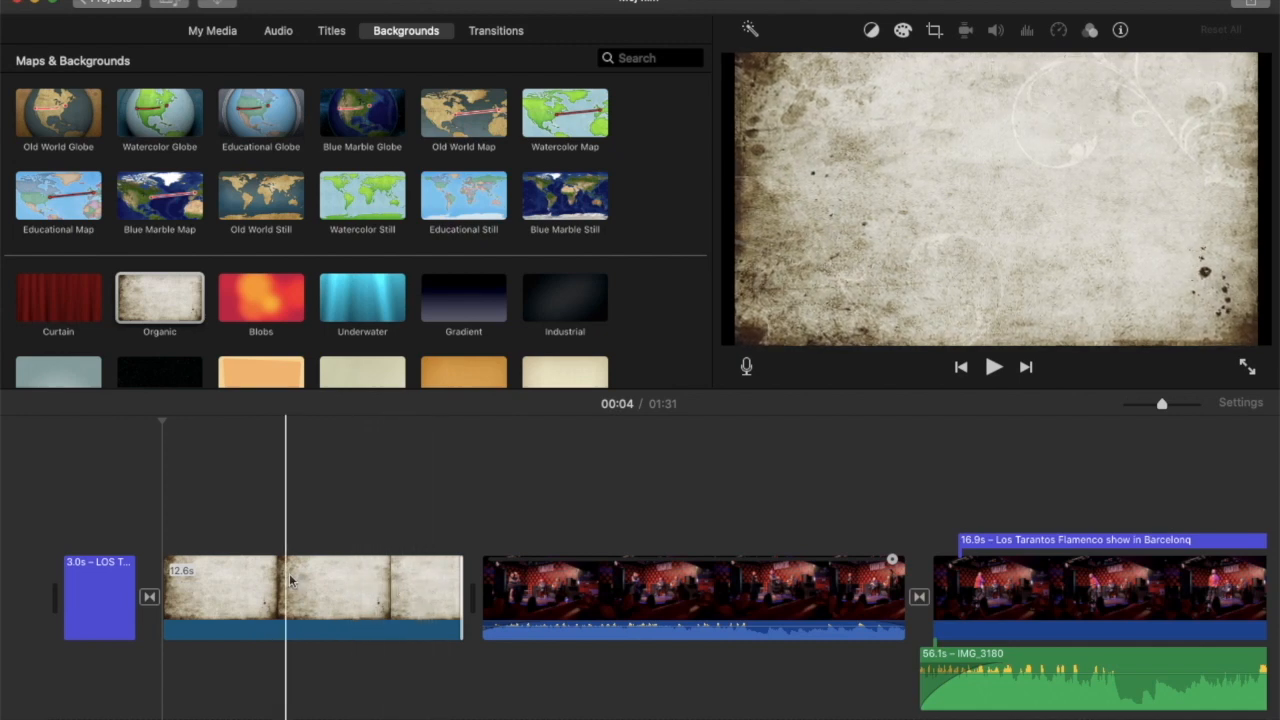
click(424, 590)
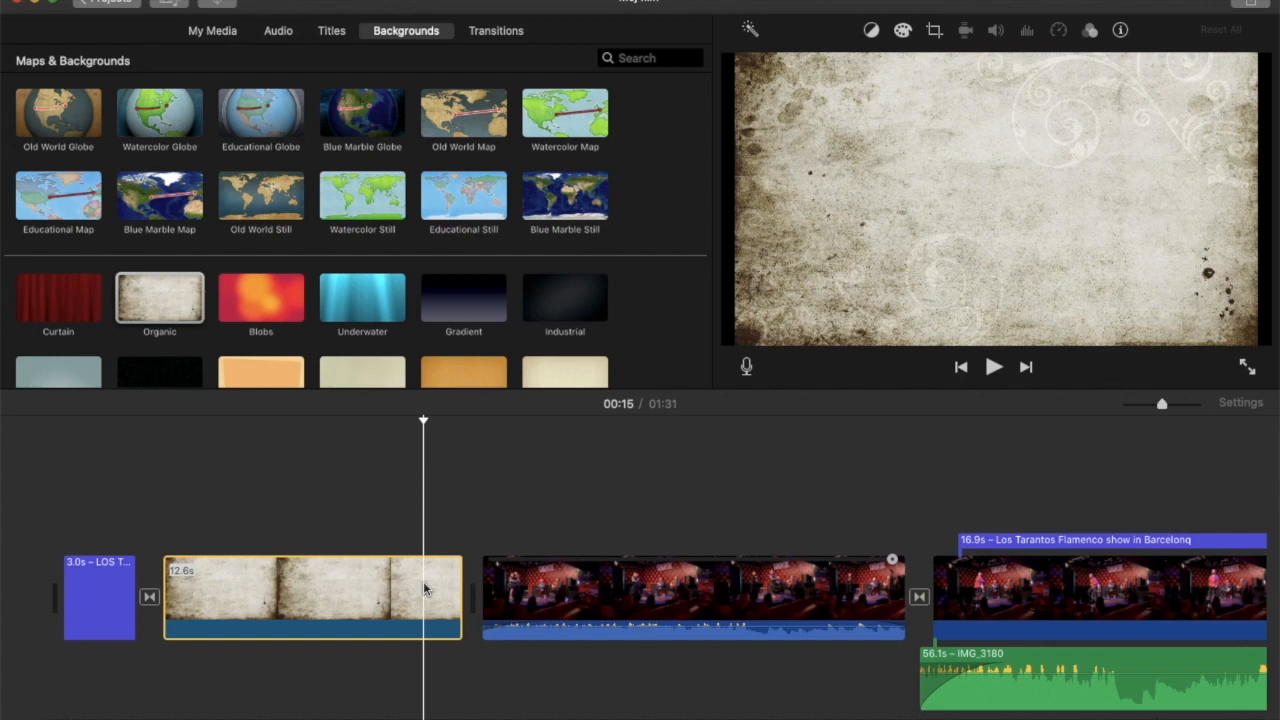
key(Delete)
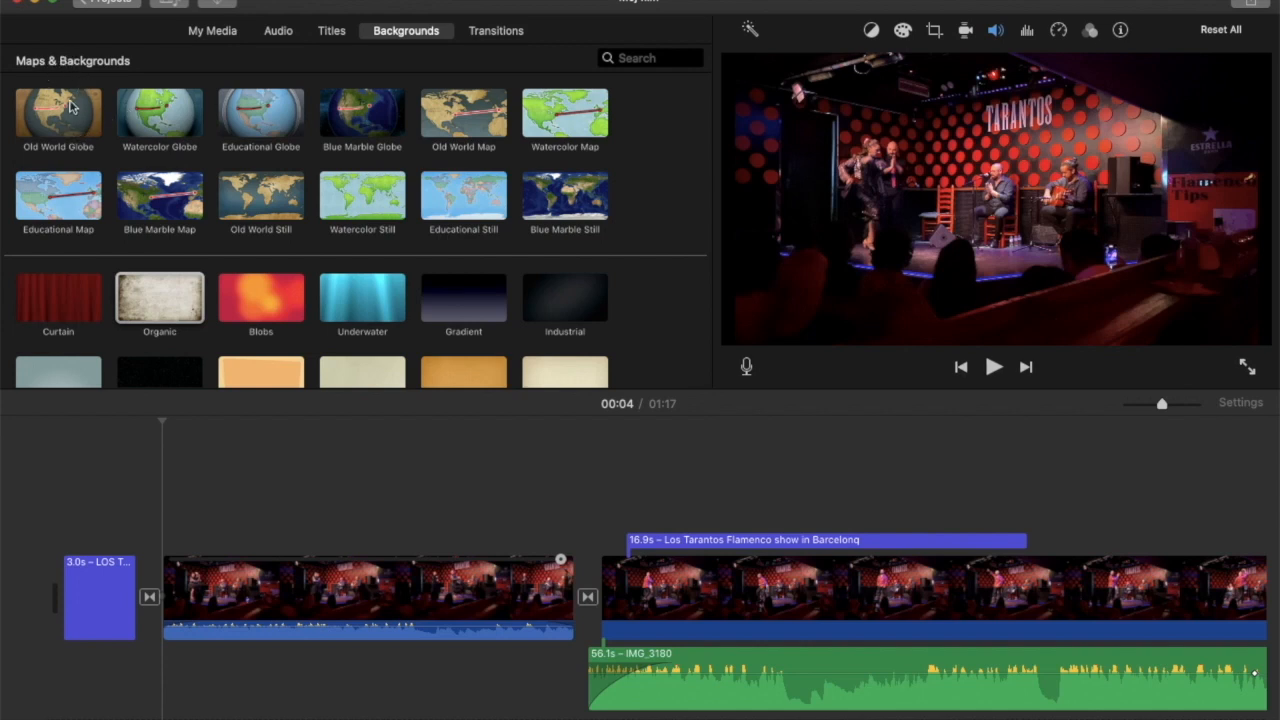
Insert the Old World Globe map after the opening title and open its route settings.
drag(70, 112, 171, 596)
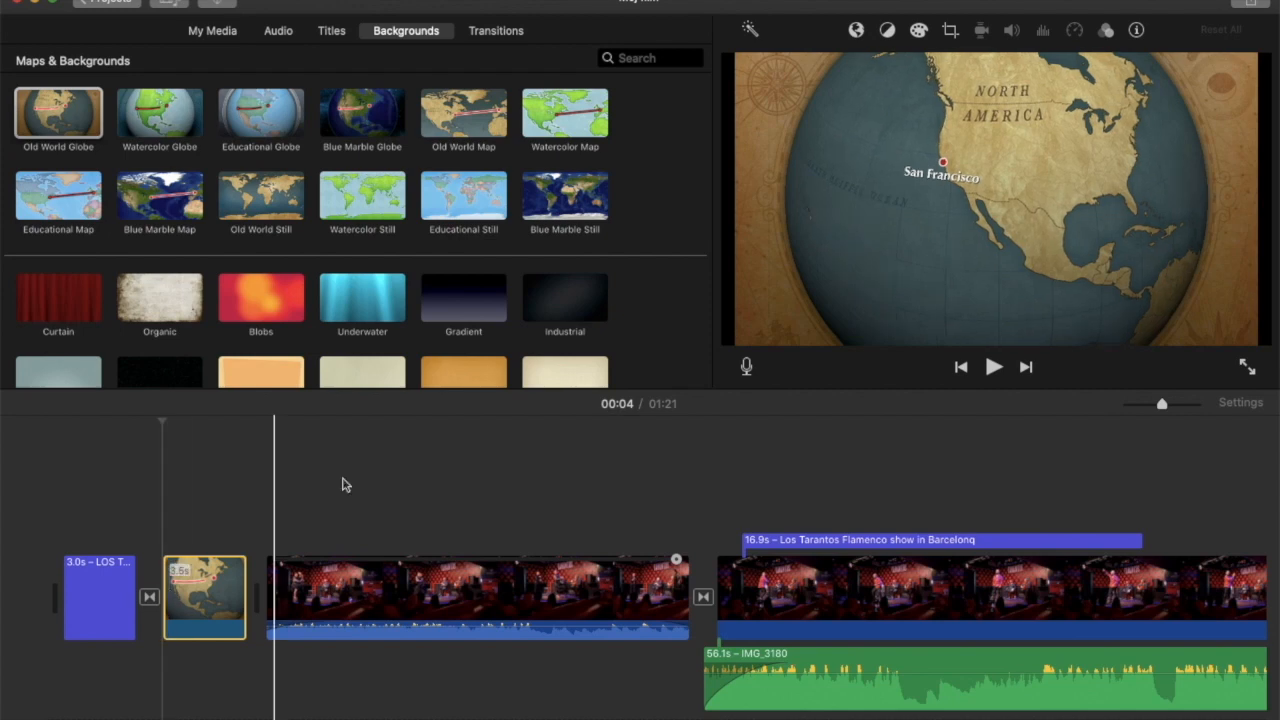
click(205, 598)
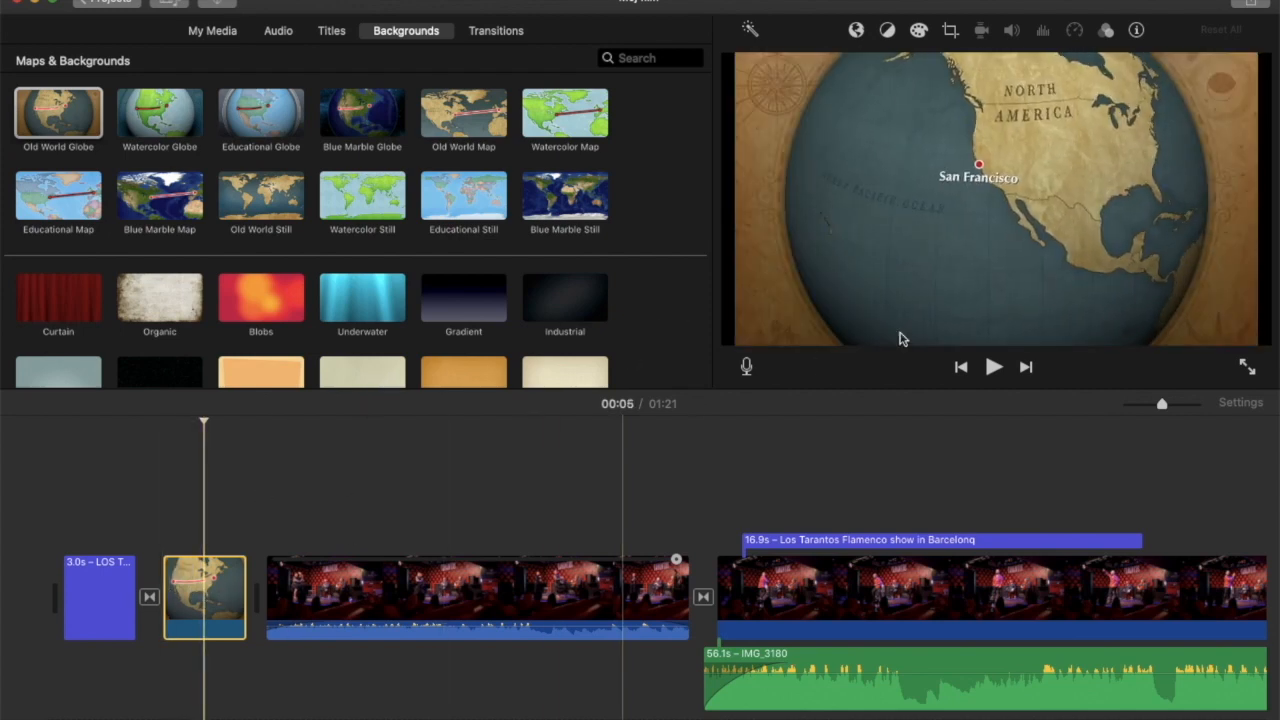
double_click(204, 612)
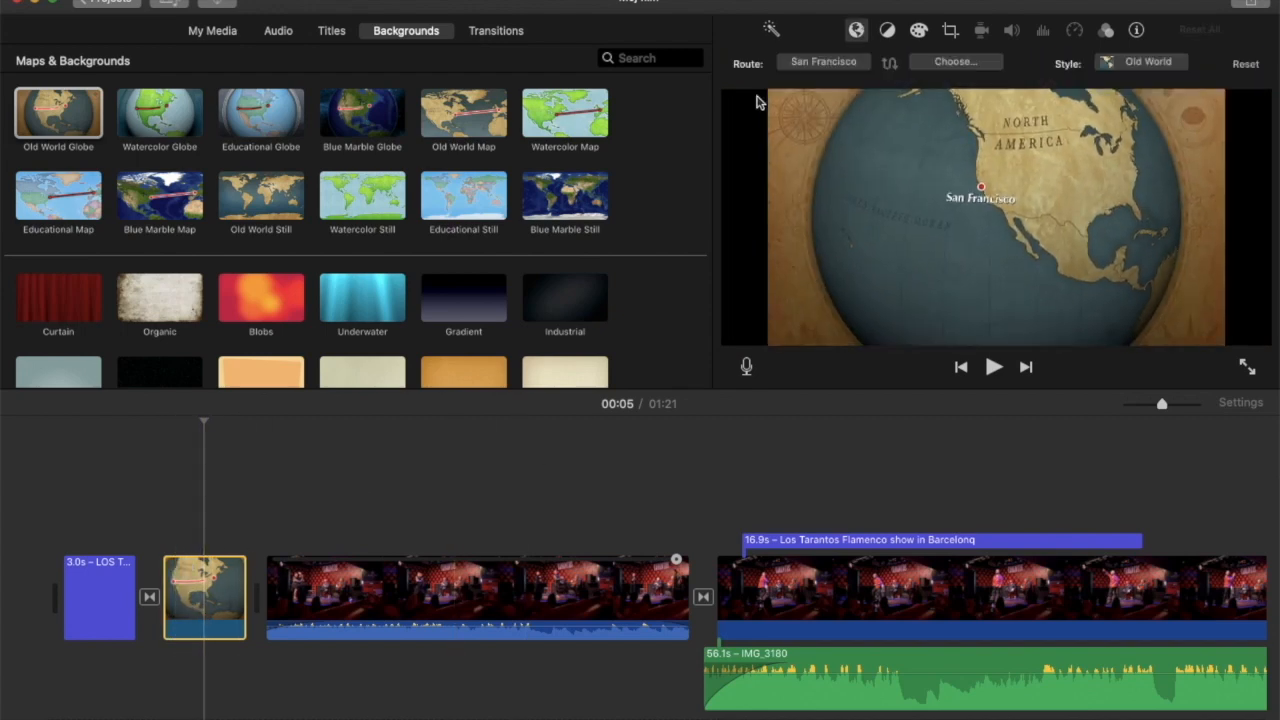
Set the start location of the map route to Gdansk, Poland.
click(810, 64)
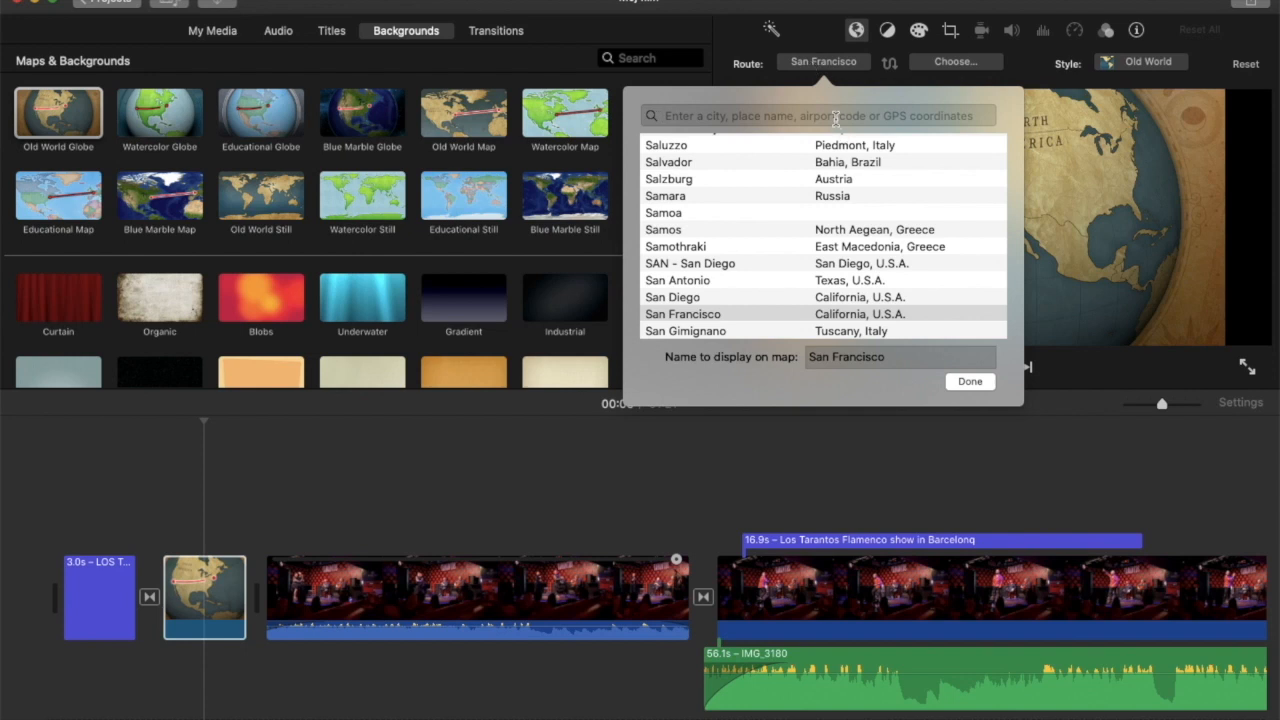
text(Gda)
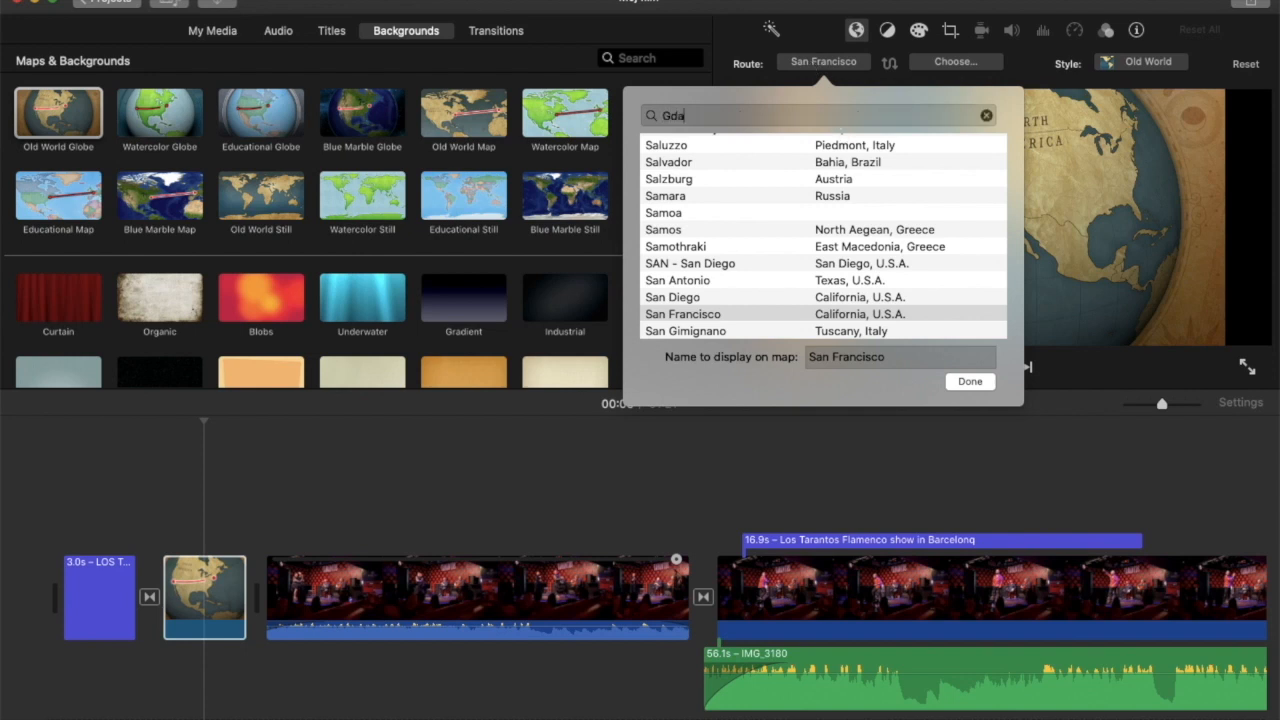
text(n)
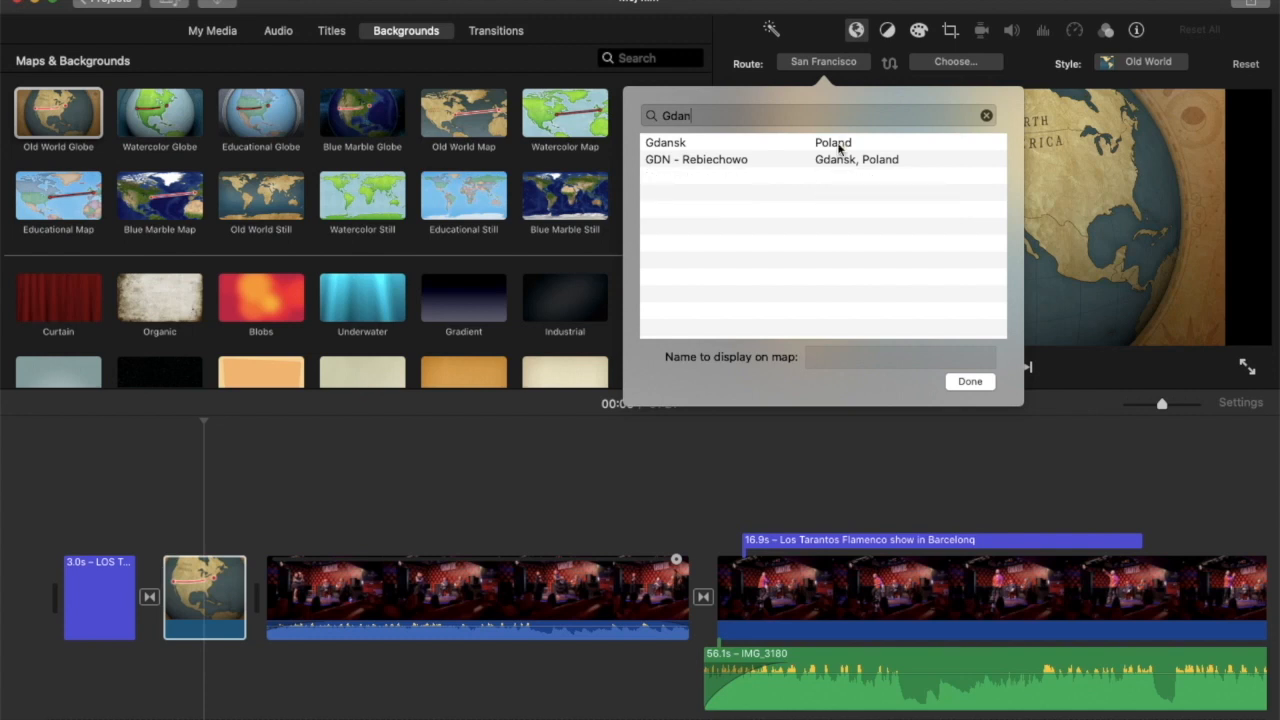
click(836, 146)
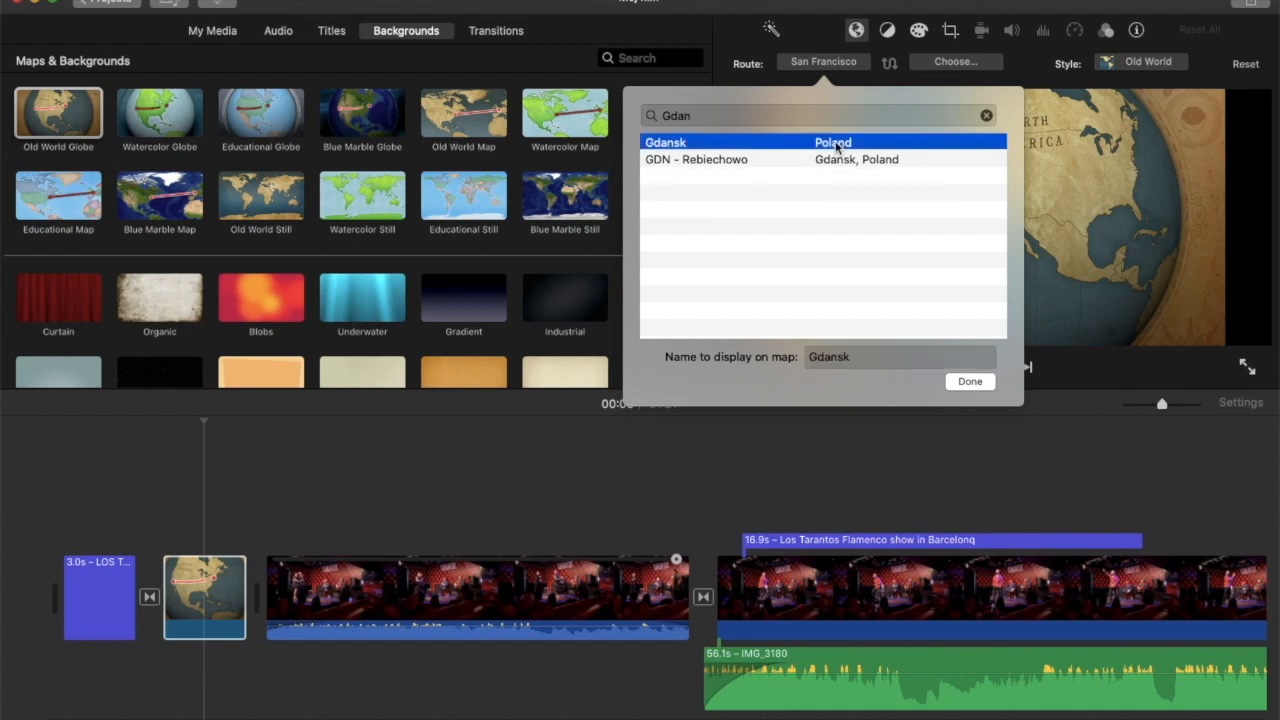
click(966, 381)
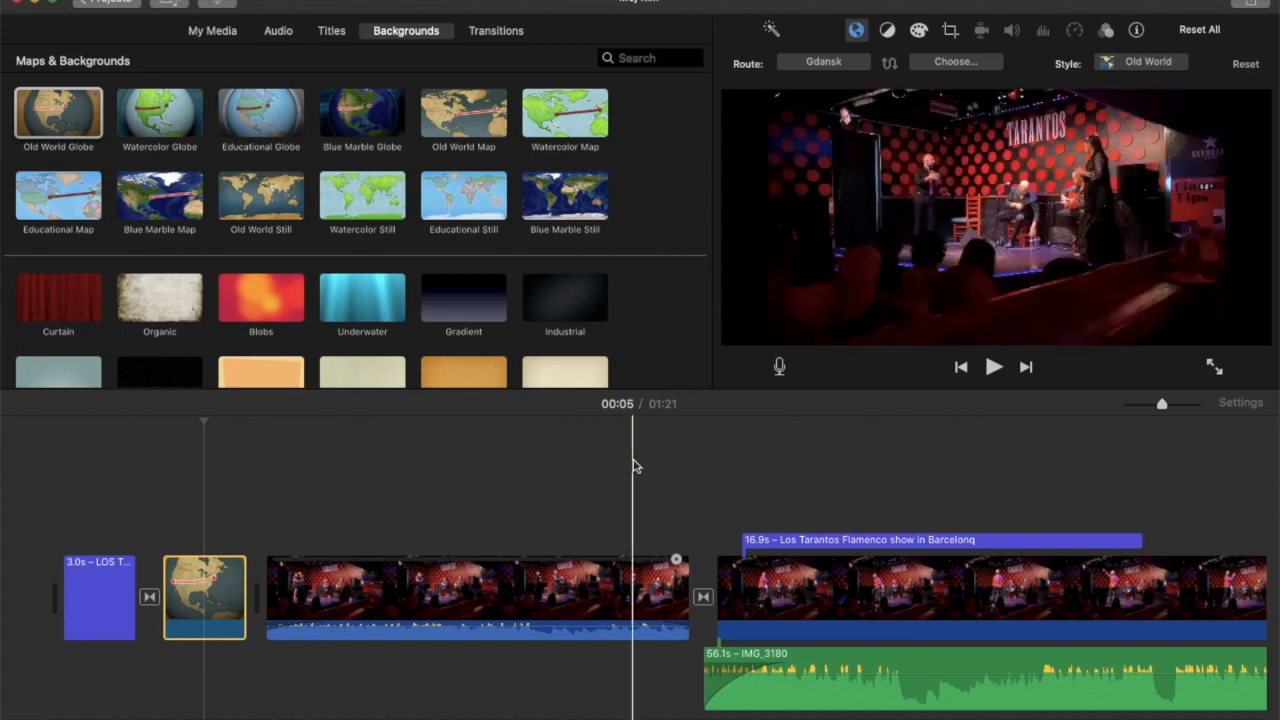
Set the end location of the map route to Barcelona, Catalonia, Spain.
click(966, 64)
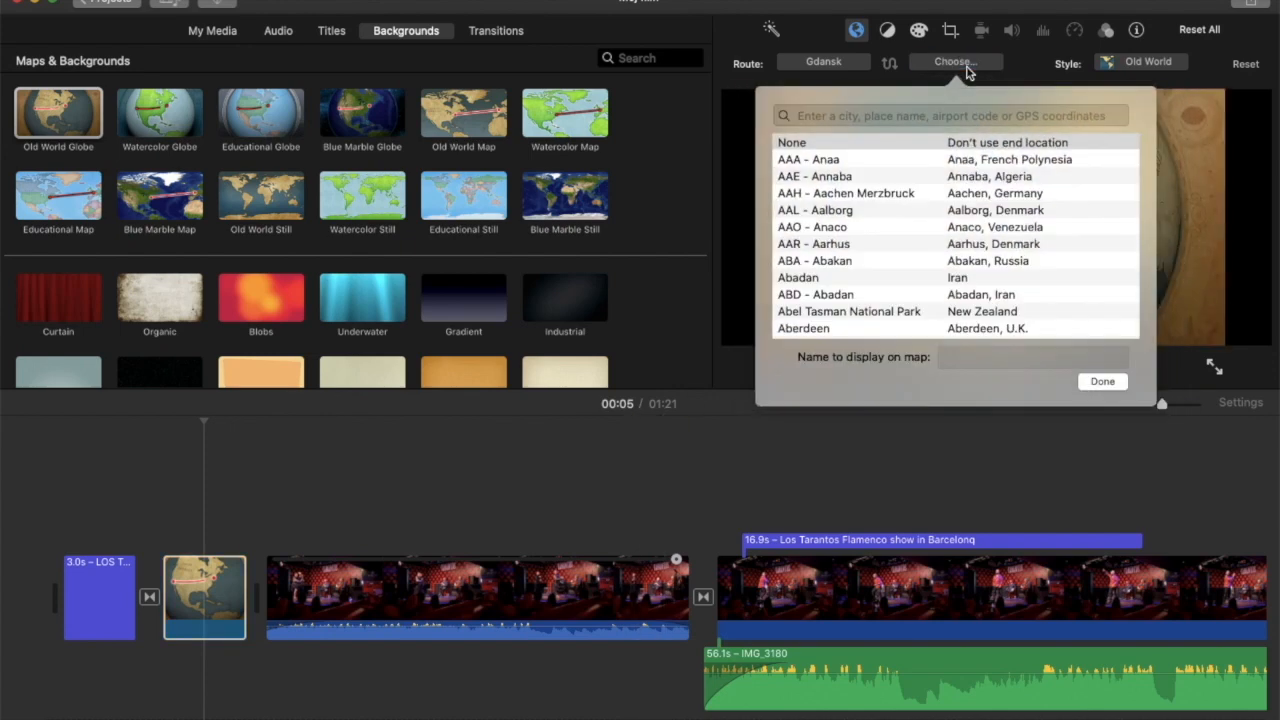
text(Bar)
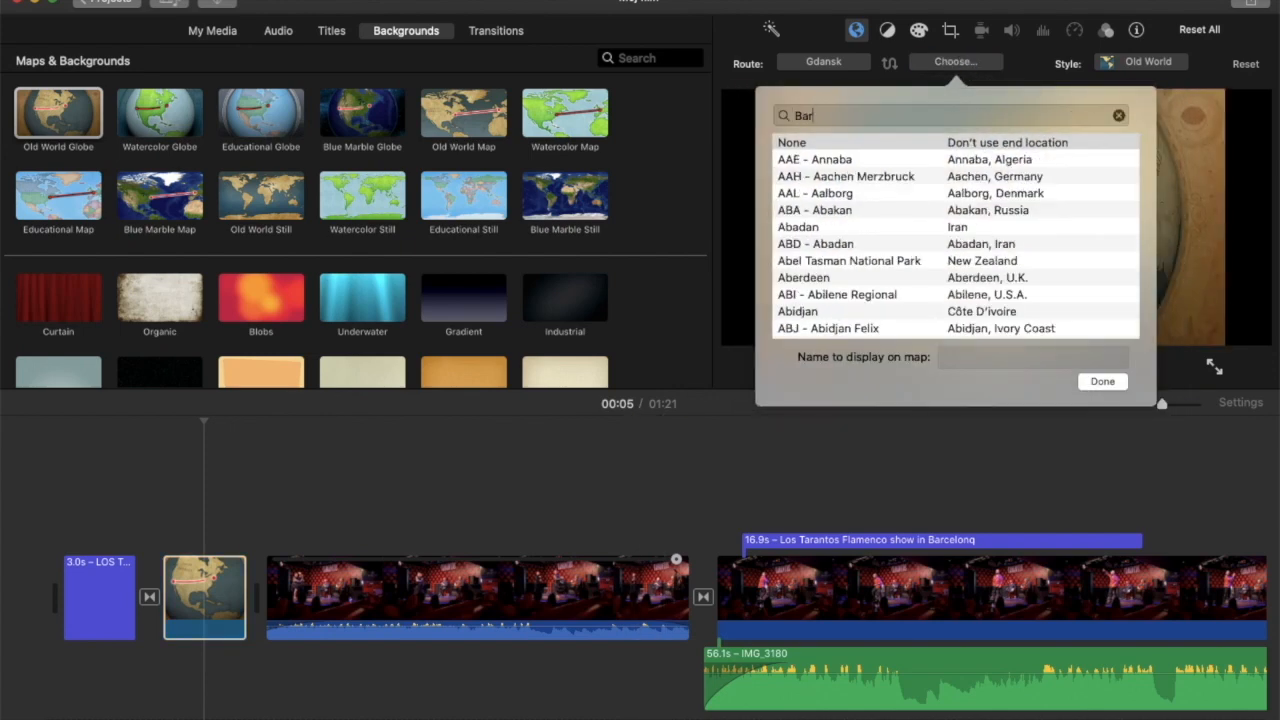
text(celona)
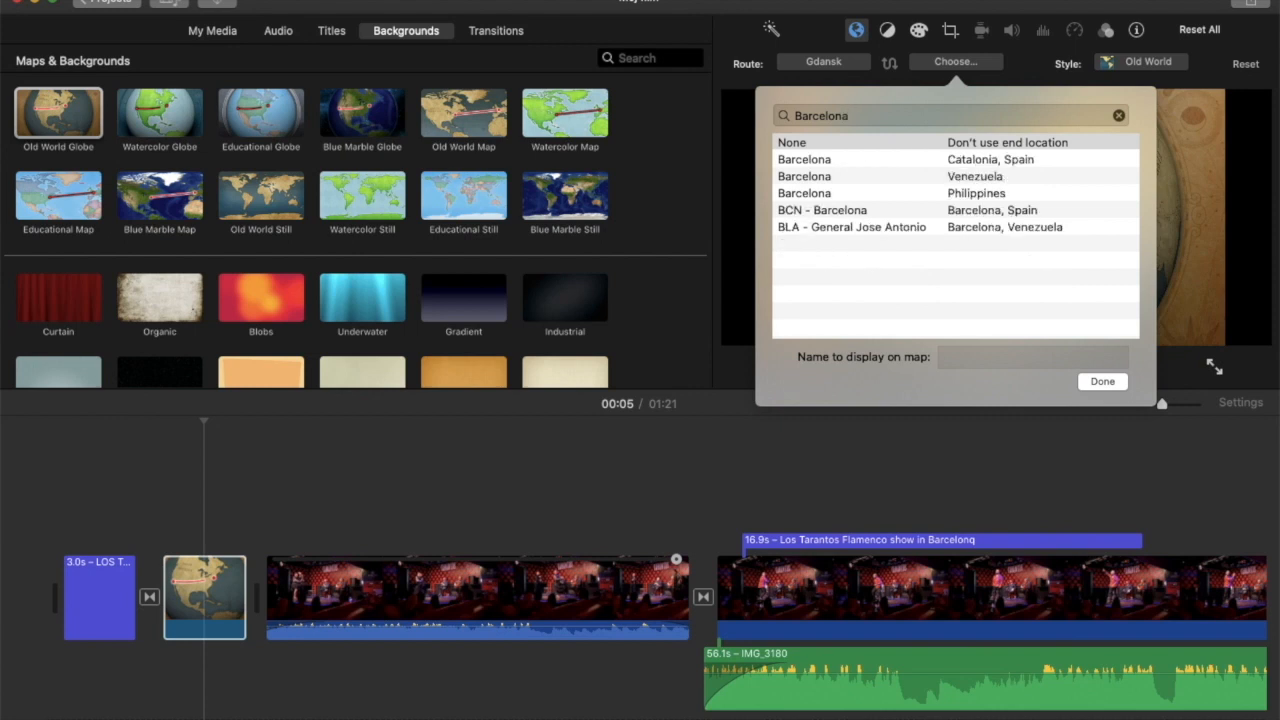
click(990, 160)
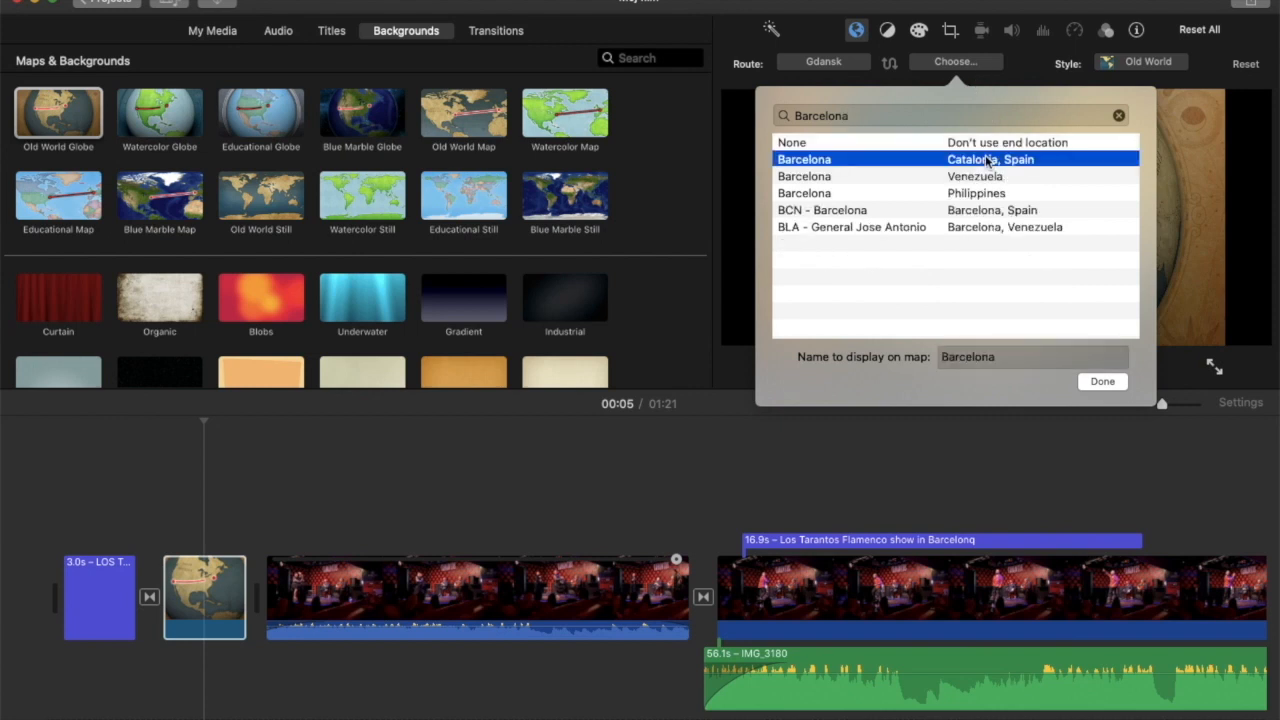
click(1101, 382)
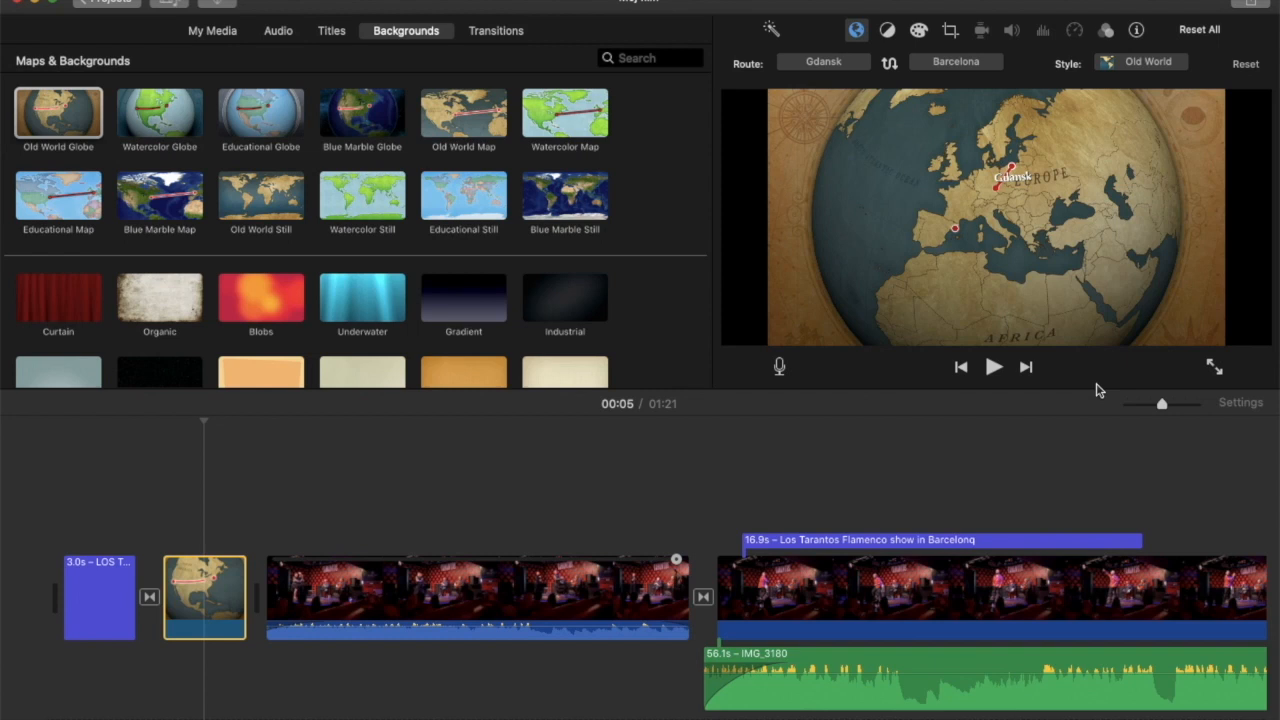
Play the project from the end of the opening title through the animated globe map.
click(130, 427)
key(space)
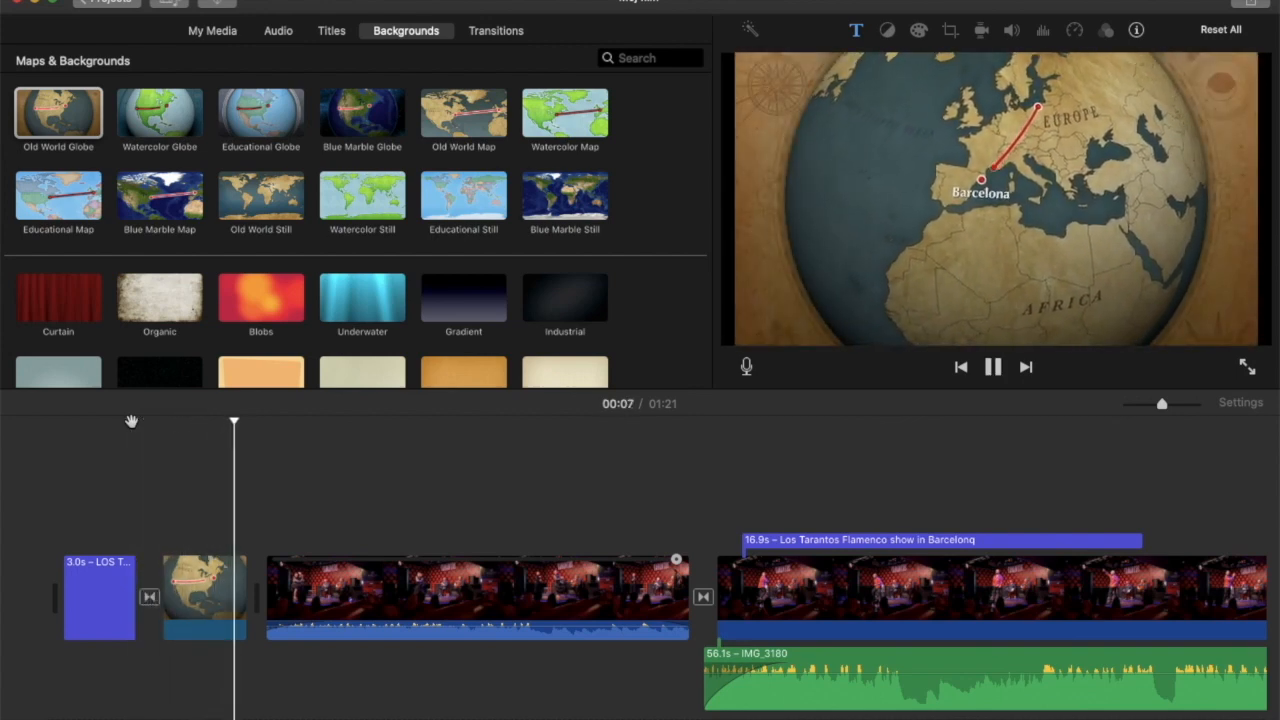
key(space)
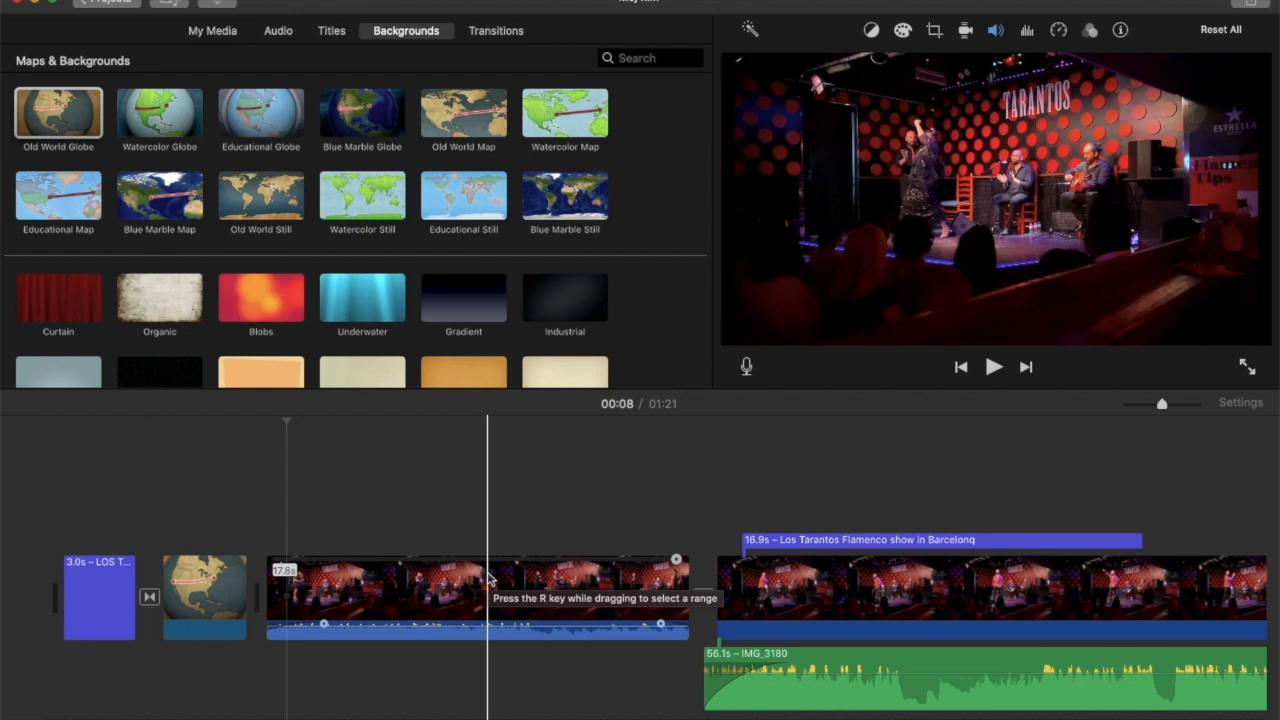
Undo the route changes and the insertion of the globe map.
key(super+z)
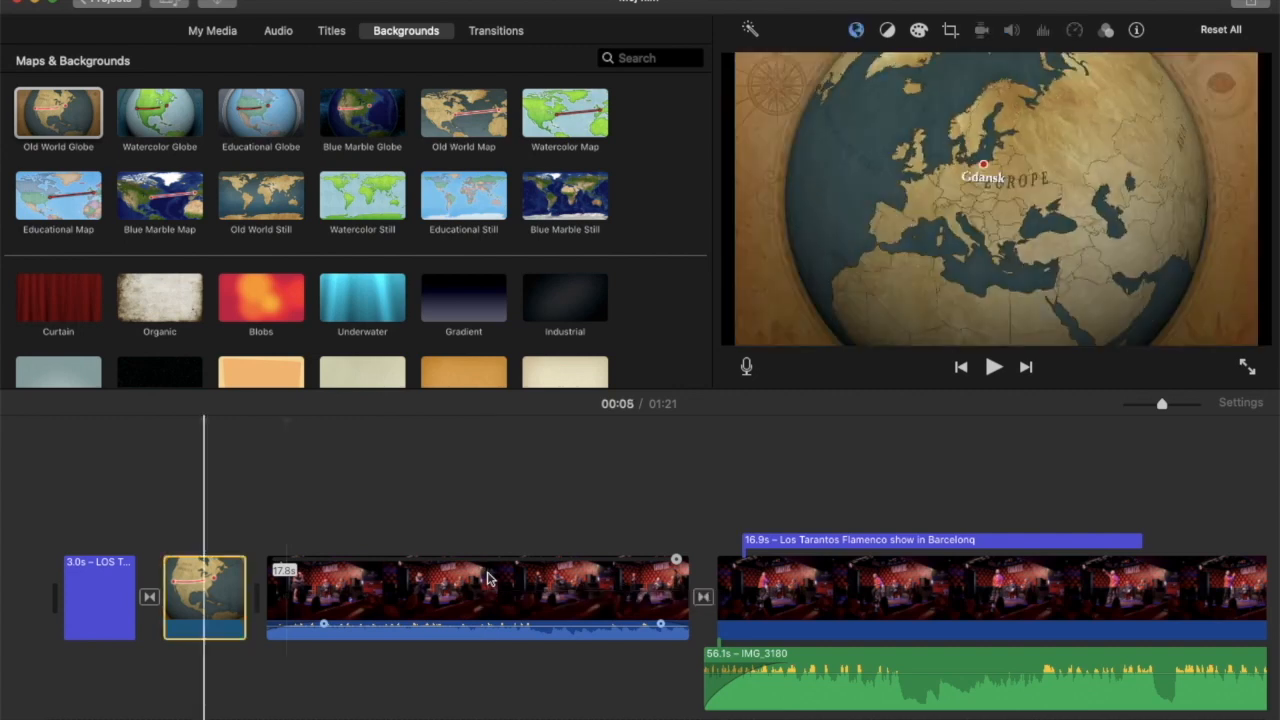
key(super+z)
key(super+z)
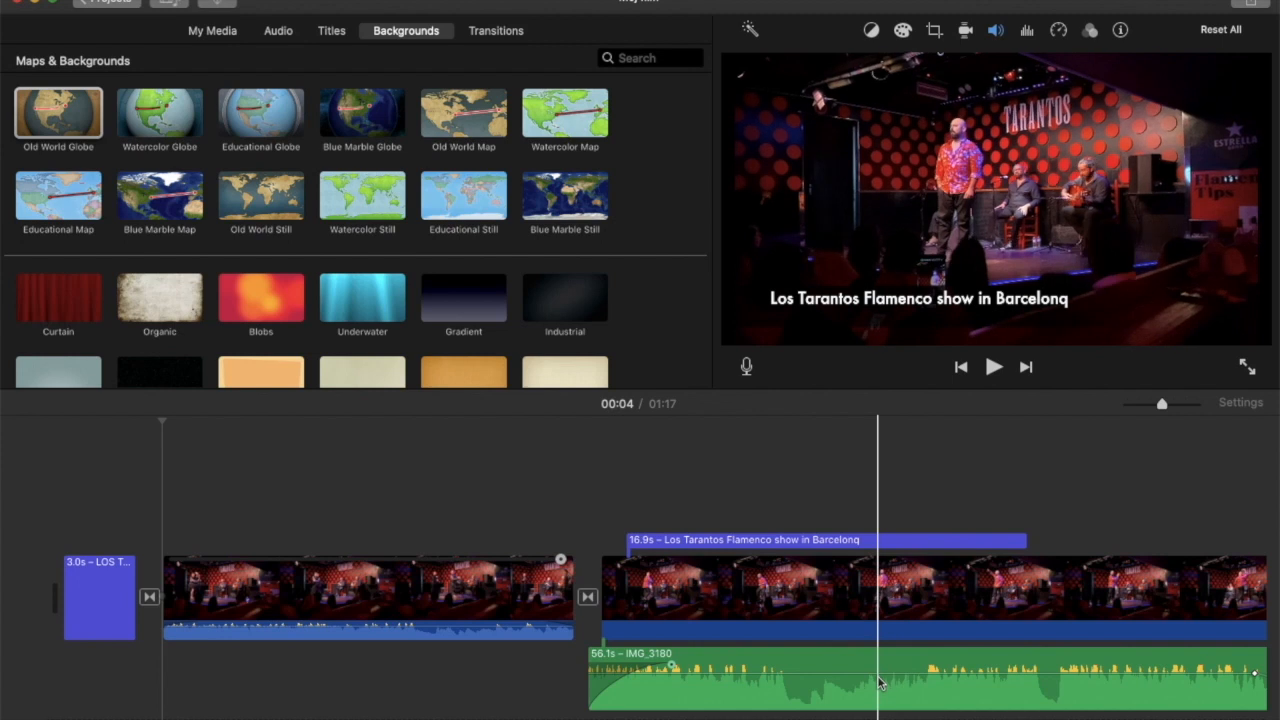
Lower two volume keyframes in the middle of the IMG_3180 audio clip to quieten that section.
click(850, 590)
click(870, 668)
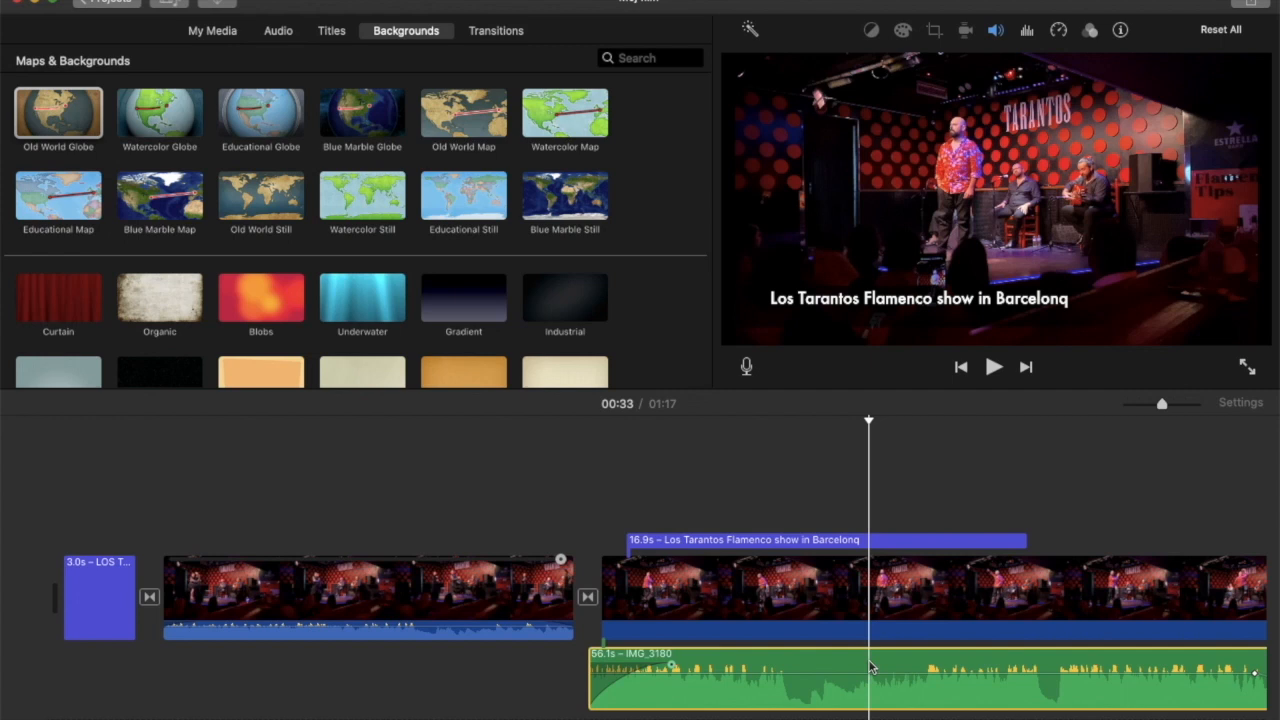
scroll(870, 668, right, 5)
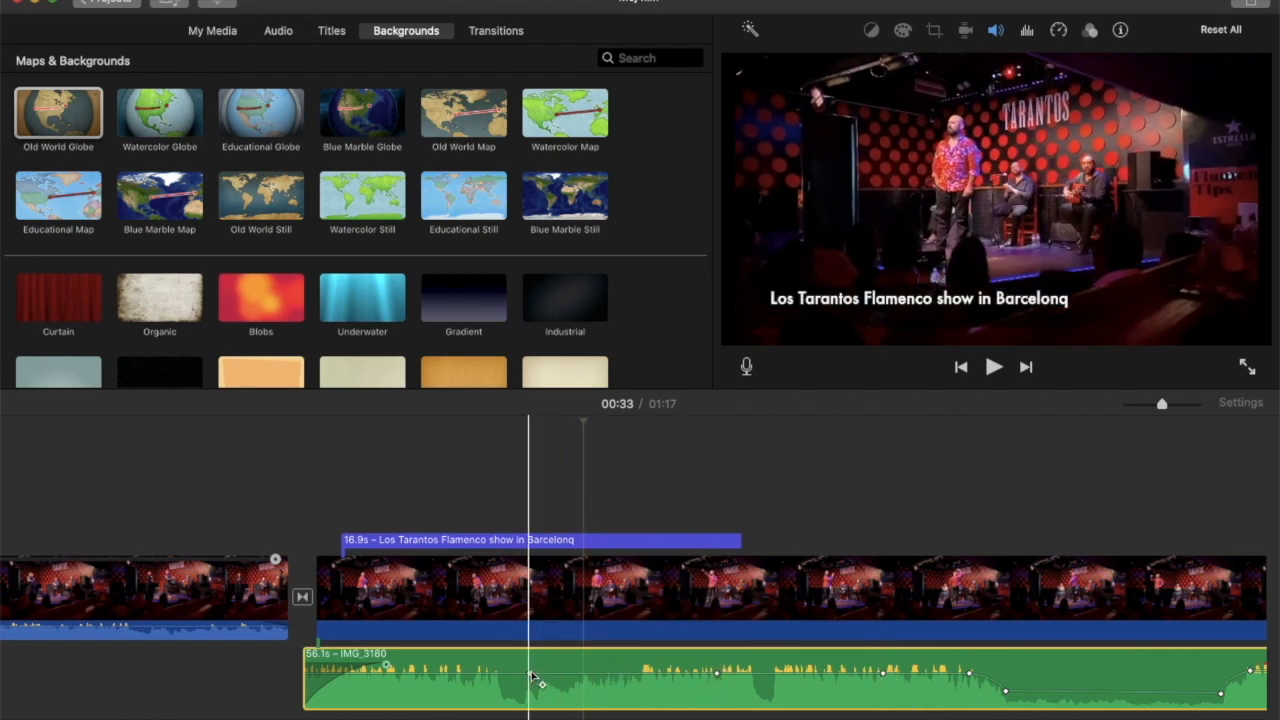
drag(716, 678, 716, 695)
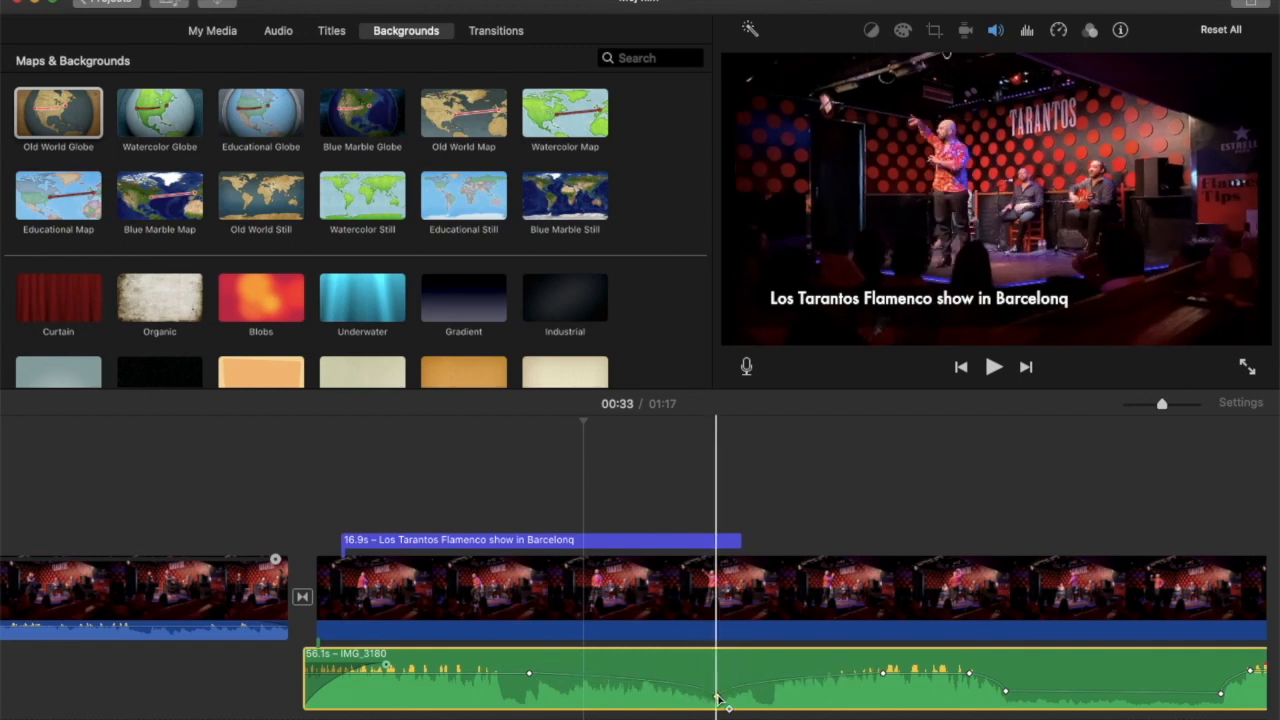
click(881, 672)
drag(881, 672, 882, 688)
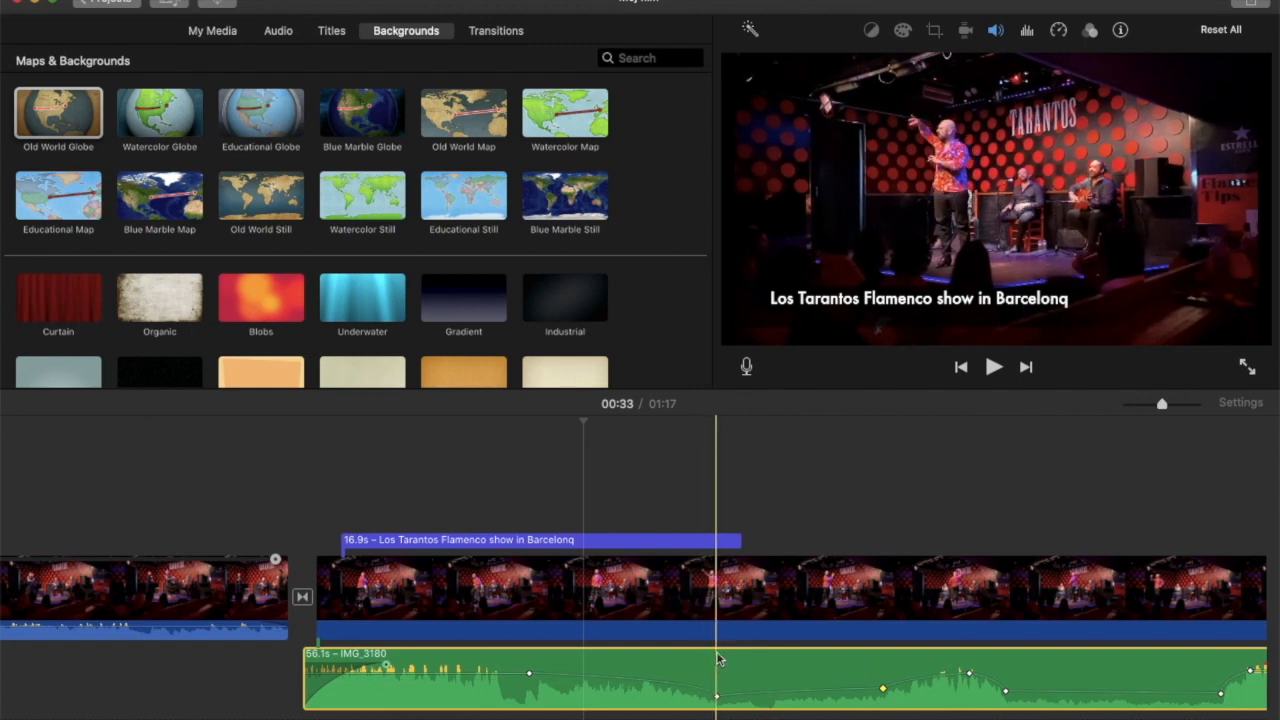
Select the 45.6 s video clip and open its White Balance color picker.
click(690, 614)
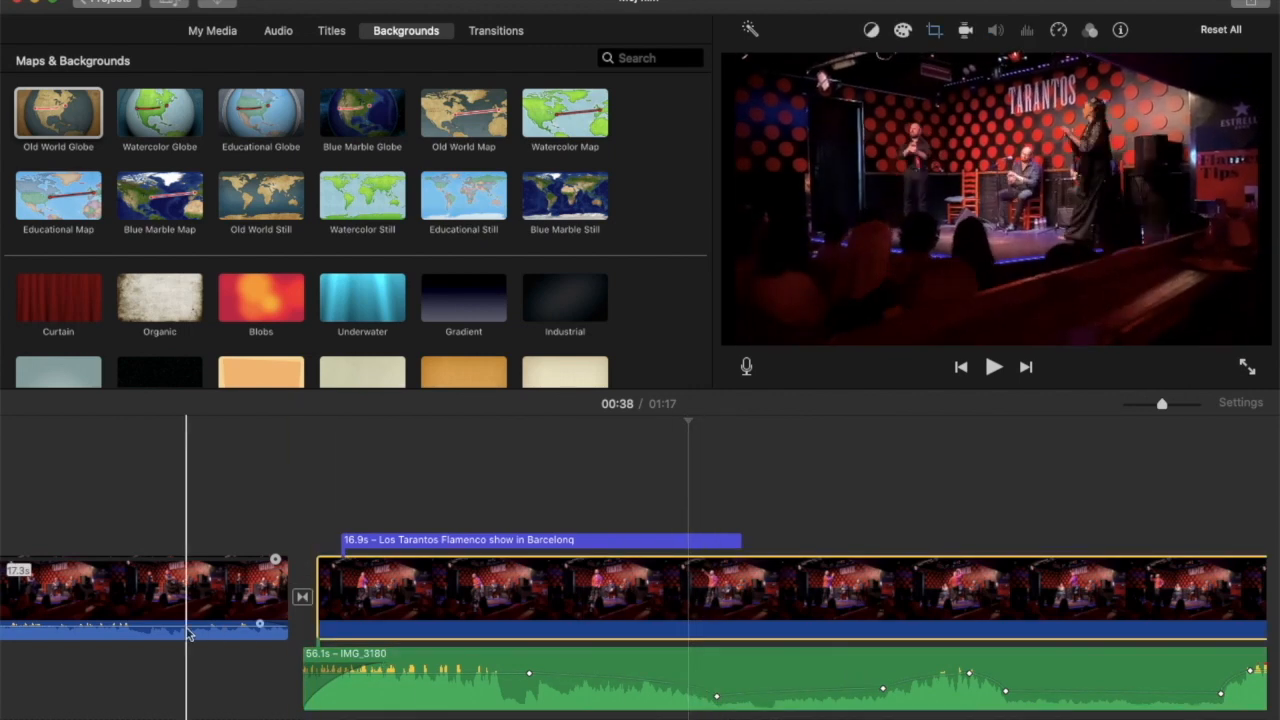
scroll(188, 632, left, 5)
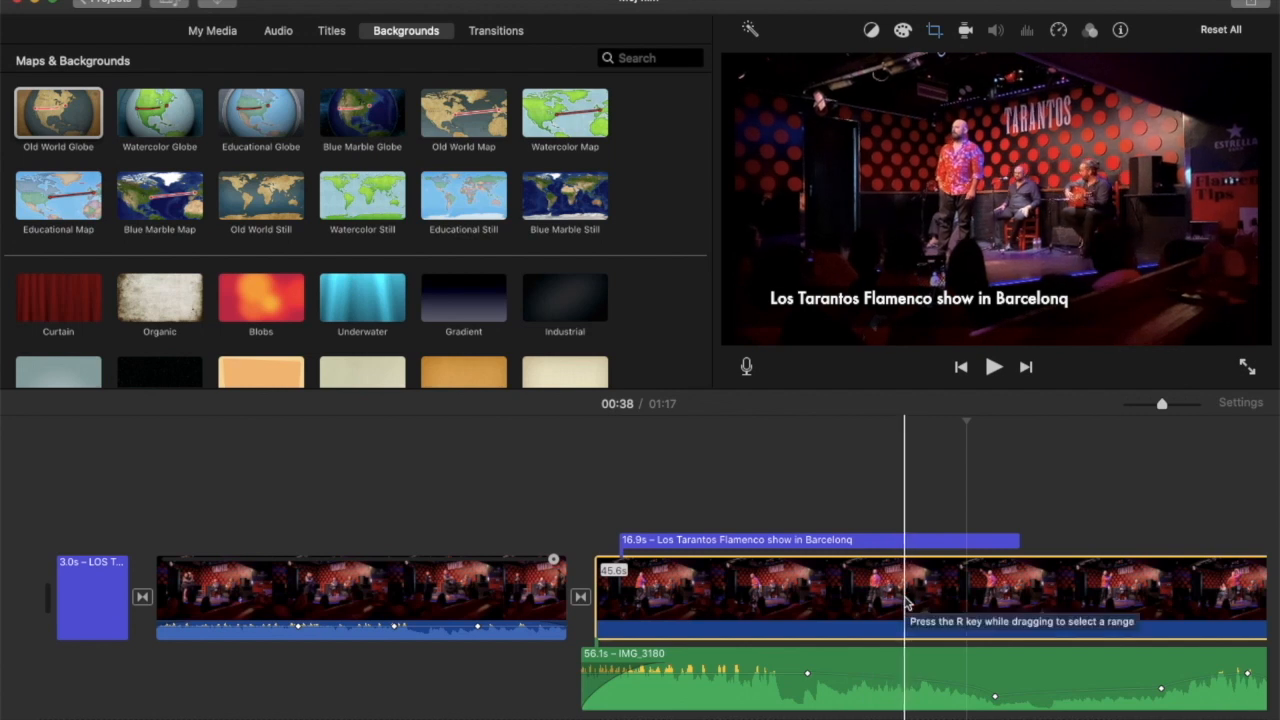
click(871, 31)
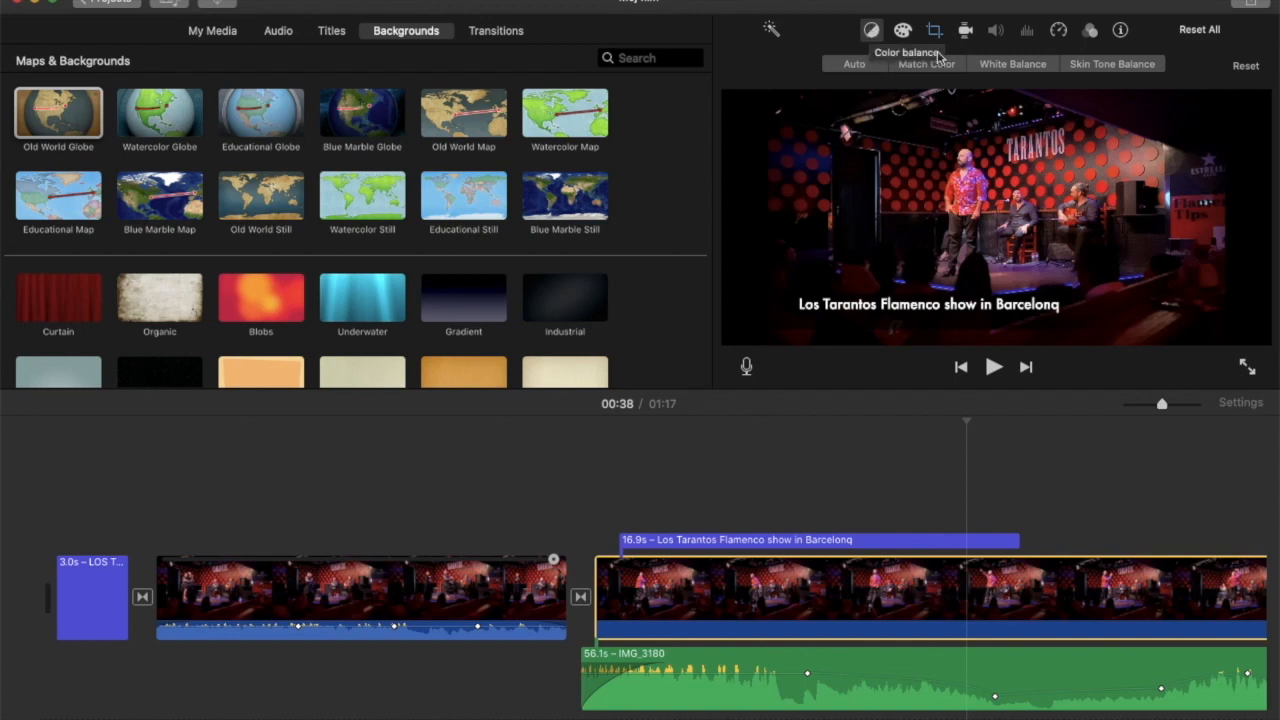
click(995, 68)
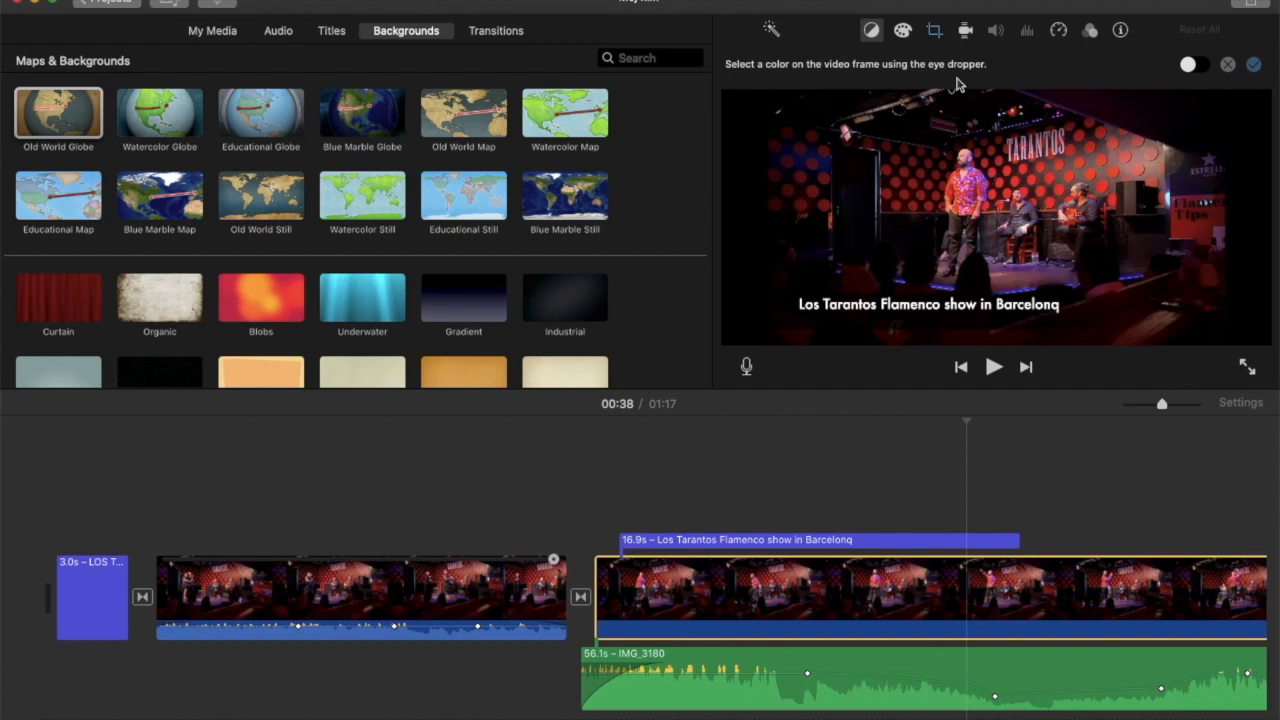
Slightly adjust the color saturation and color temperature of the selected video clip.
click(903, 31)
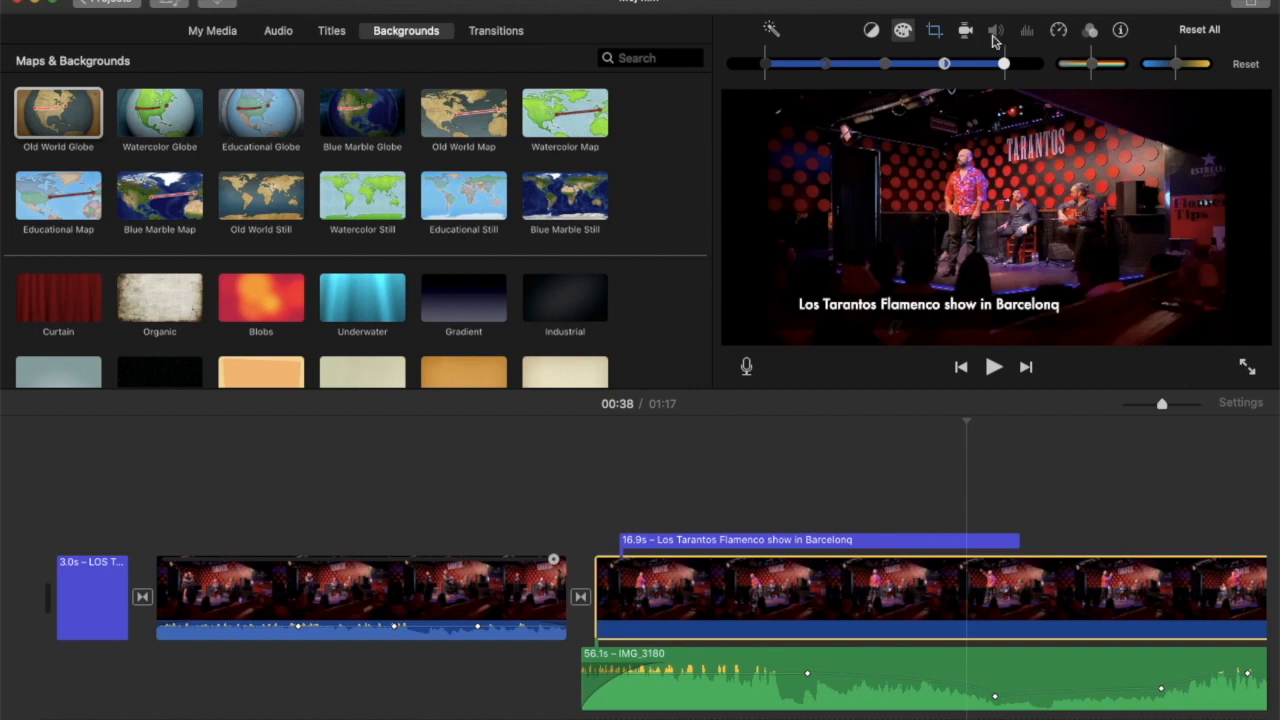
mouse_move(1093, 68)
mouse_down()
mouse_move(1106, 68)
mouse_move(1071, 64)
mouse_move(1108, 72)
mouse_move(1074, 66)
mouse_move(1106, 70)
mouse_move(1095, 76)
mouse_up()
mouse_move(1176, 68)
mouse_down()
mouse_move(1148, 62)
mouse_move(1178, 70)
mouse_up()
Apply the Ken Burns crop style to the 45.6 s clip and shrink its End frame around the performers on stage.
click(935, 32)
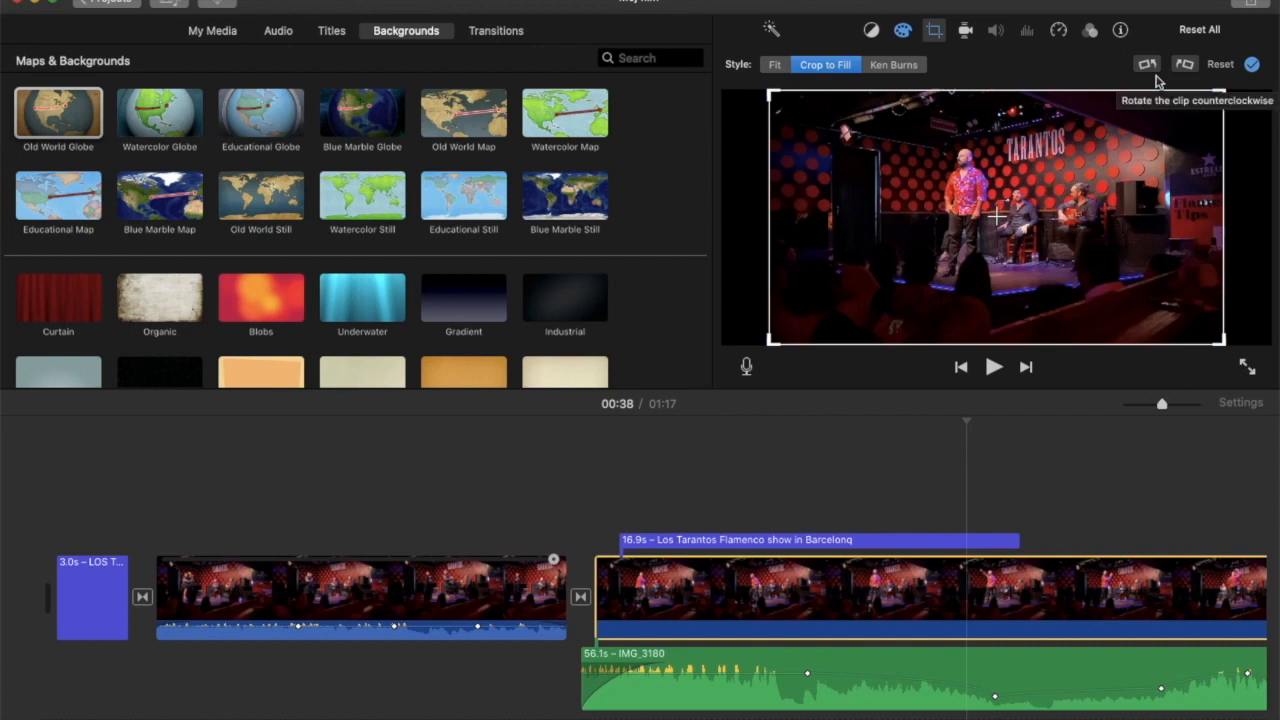
click(888, 68)
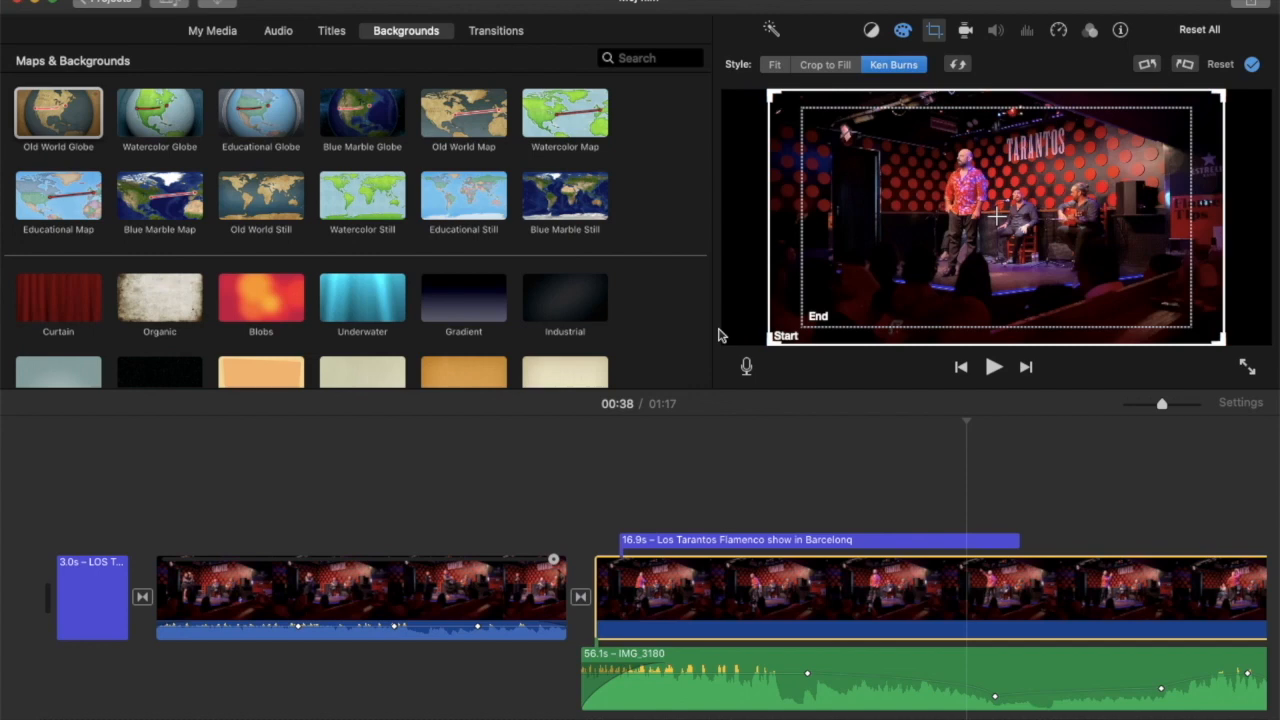
click(816, 318)
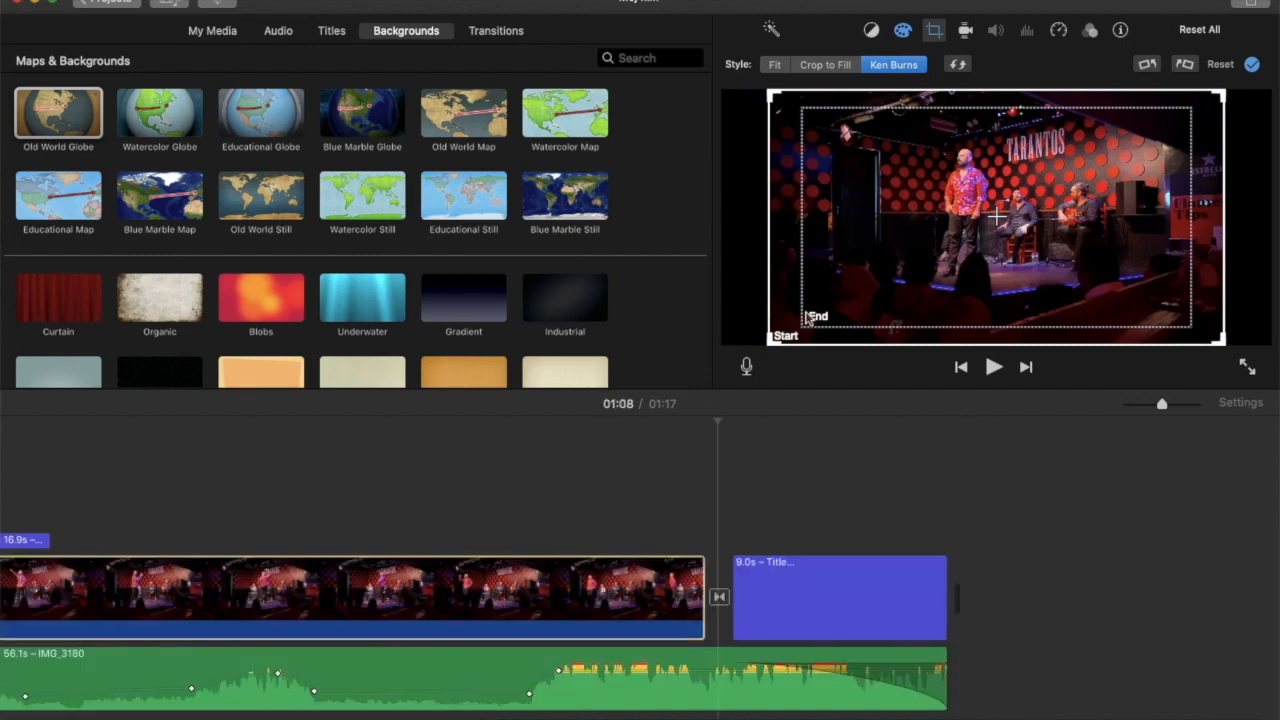
drag(806, 320, 940, 249)
drag(1070, 185, 1046, 233)
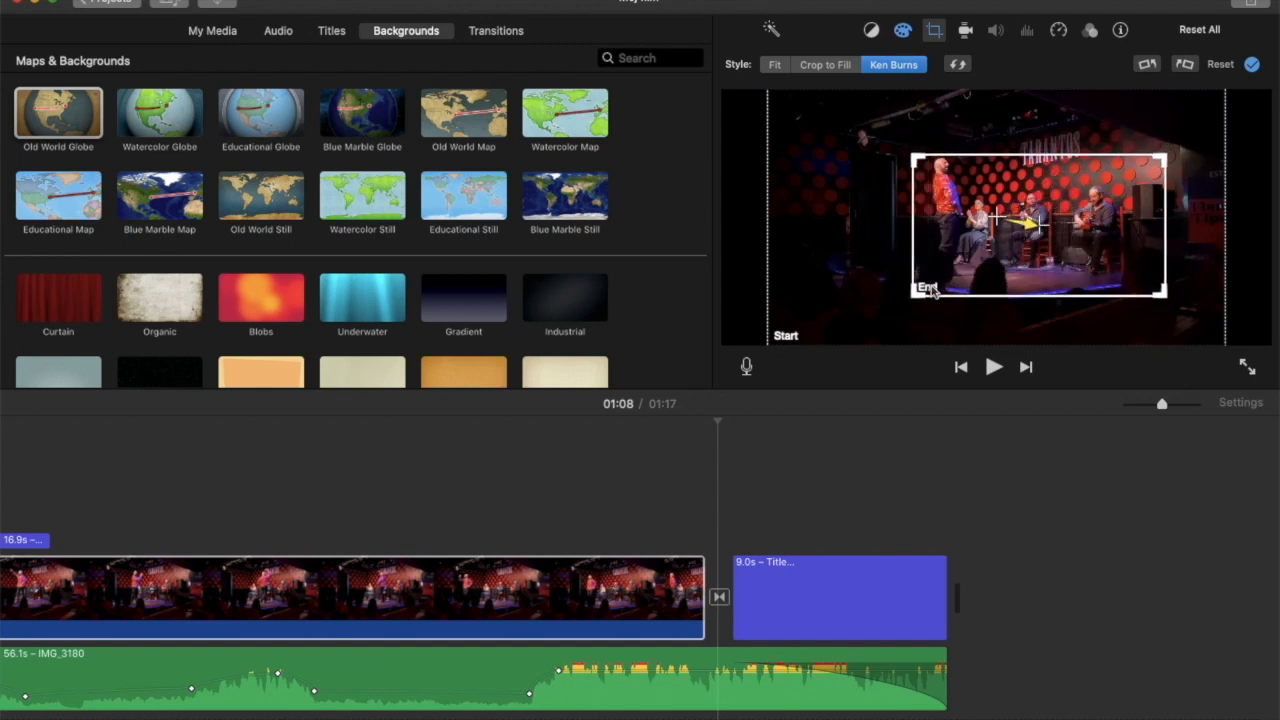
mouse_move(913, 293)
mouse_down()
mouse_move(943, 280)
mouse_move(917, 289)
mouse_up()
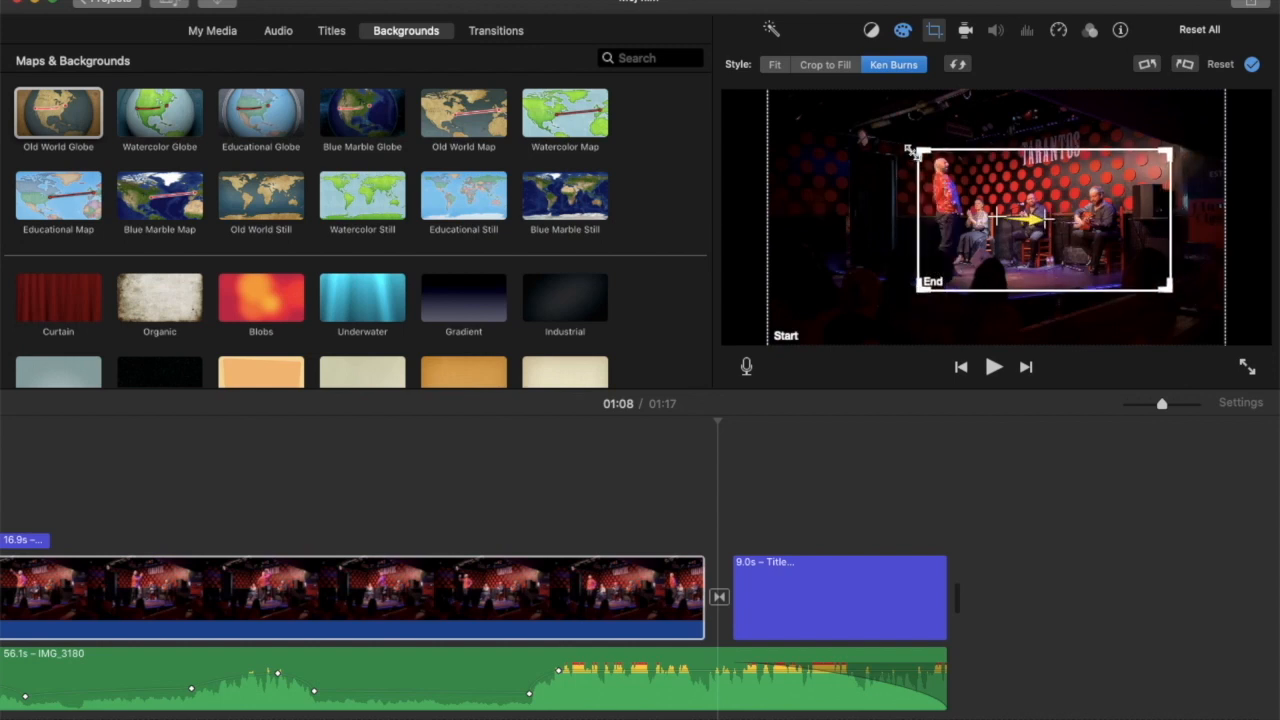
Tighten the Ken Burns End frame around the two seated musicians beside the speaker.
drag(921, 152, 979, 181)
drag(1077, 218, 1087, 203)
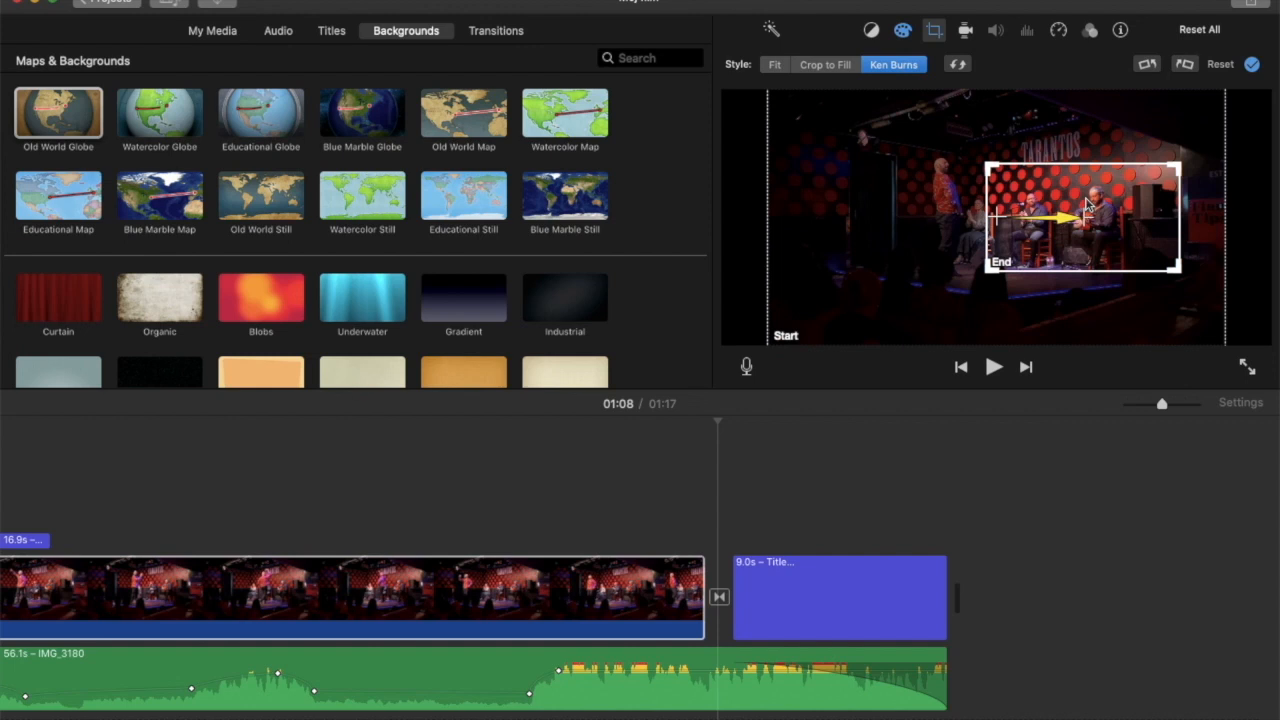
drag(1064, 226, 1062, 238)
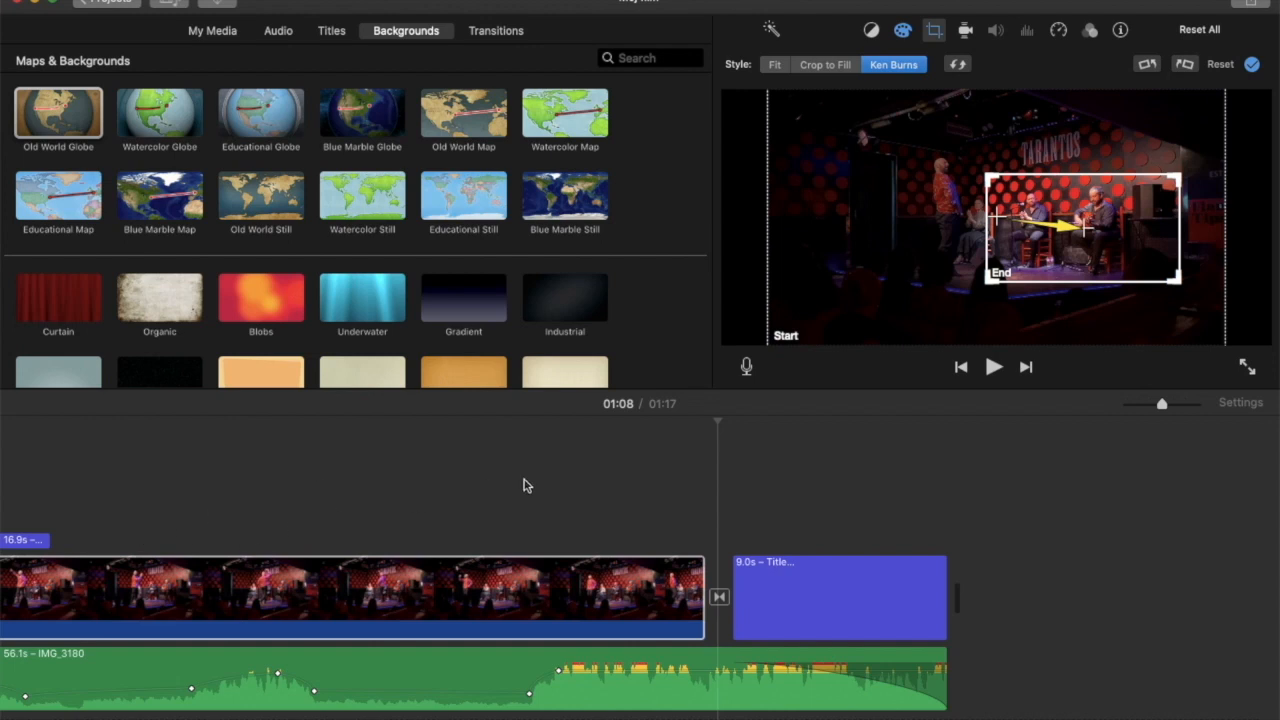
Play the 45.6 s clip from just before its start to preview the Ken Burns zoom-in.
click(172, 570)
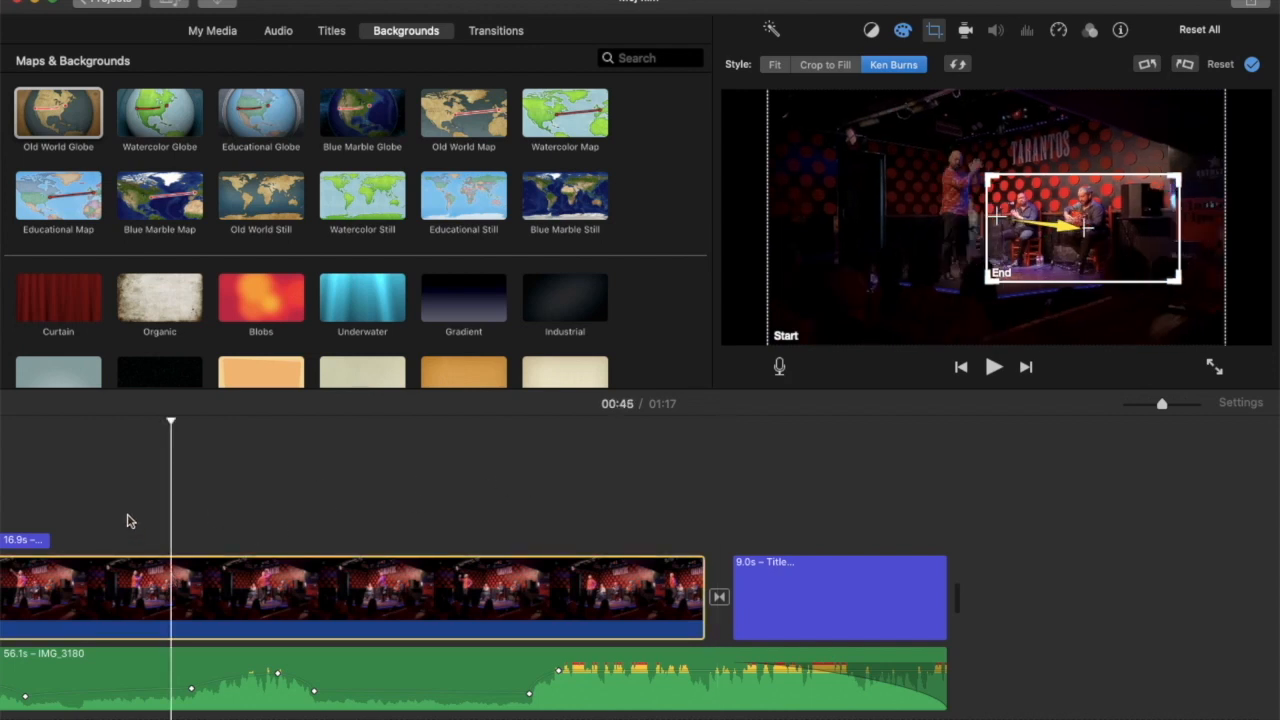
scroll(127, 520, left, 10)
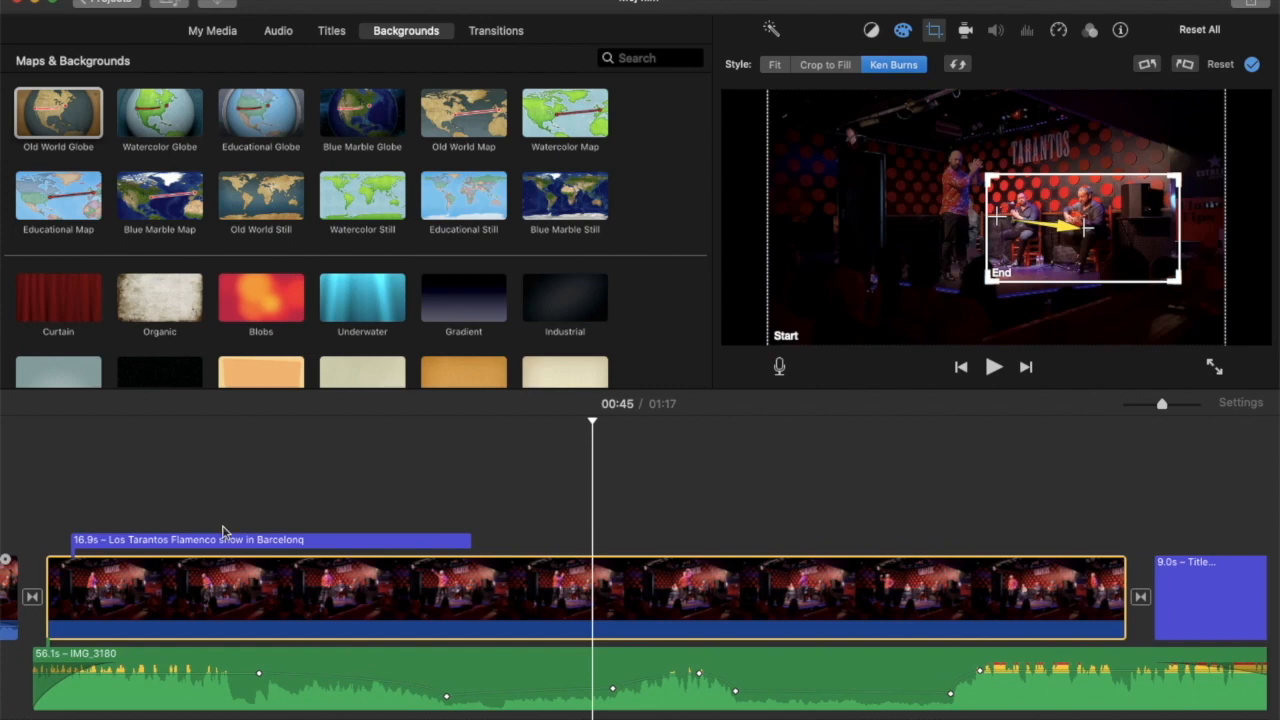
click(23, 446)
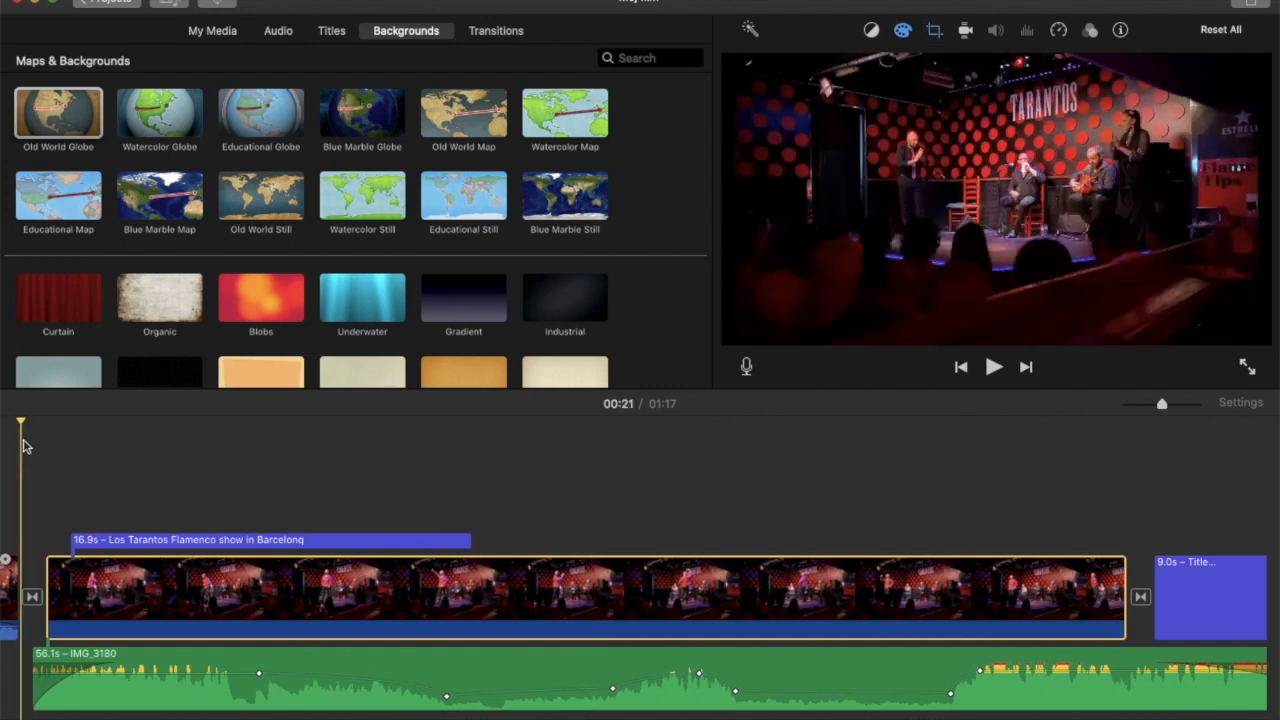
key(space)
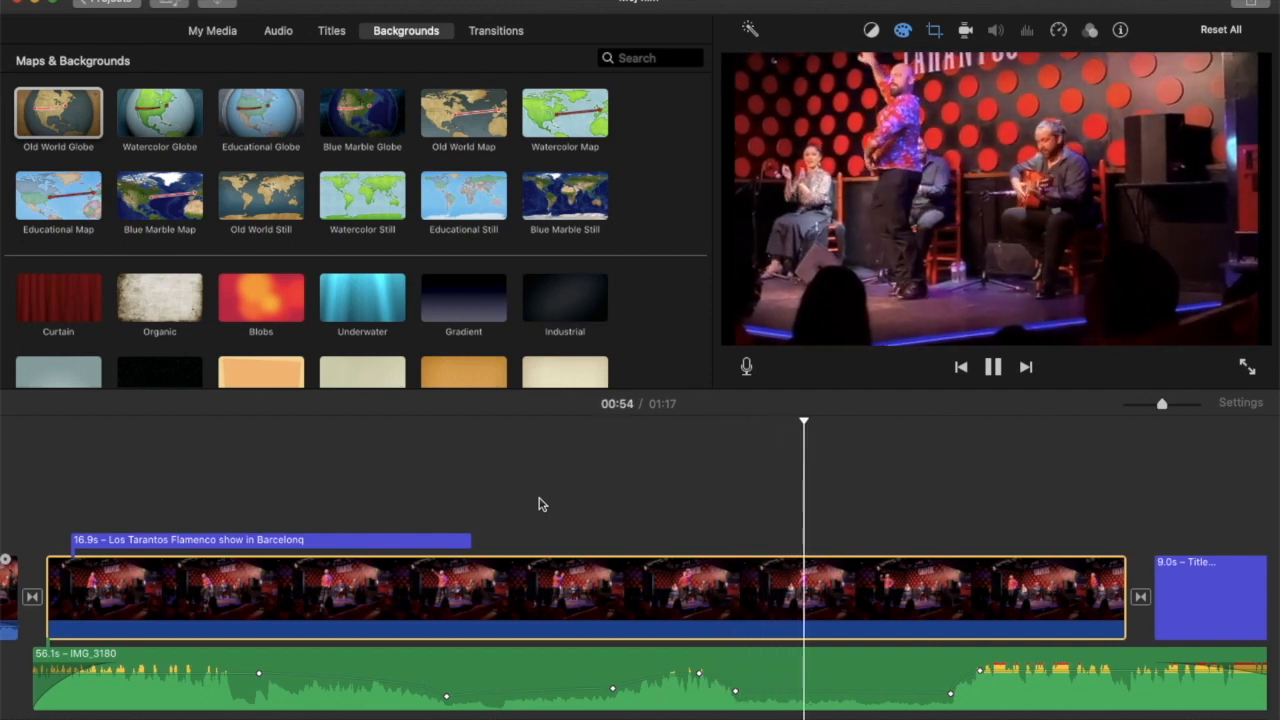
click(680, 531)
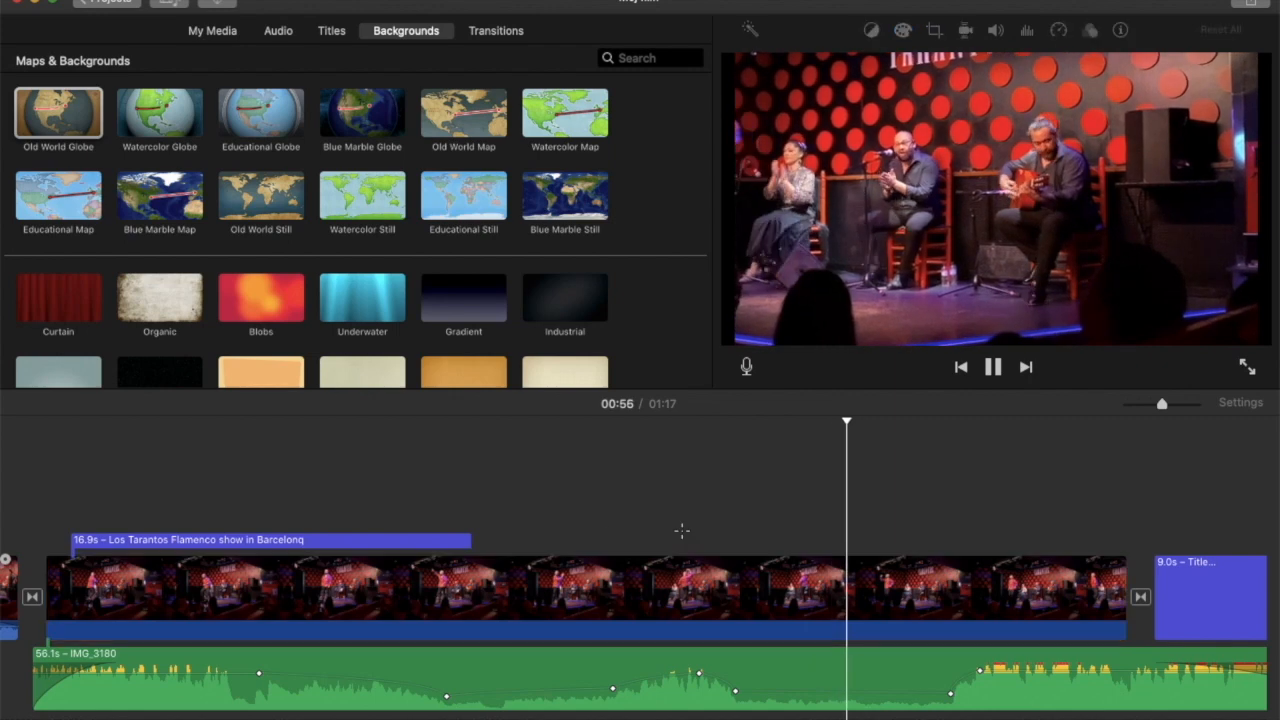
key(space)
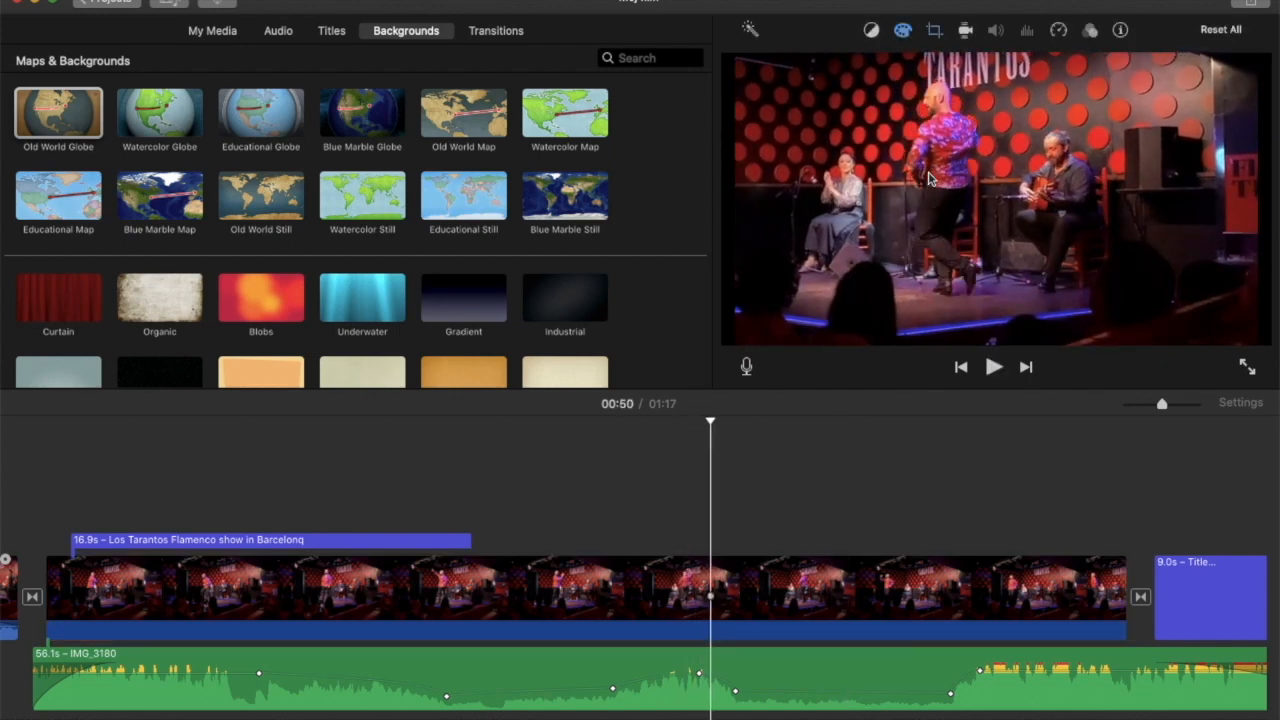
Swap the Ken Burns start and end frames of the 45.6 s clip and play its beginning to preview the zoom-out.
click(935, 31)
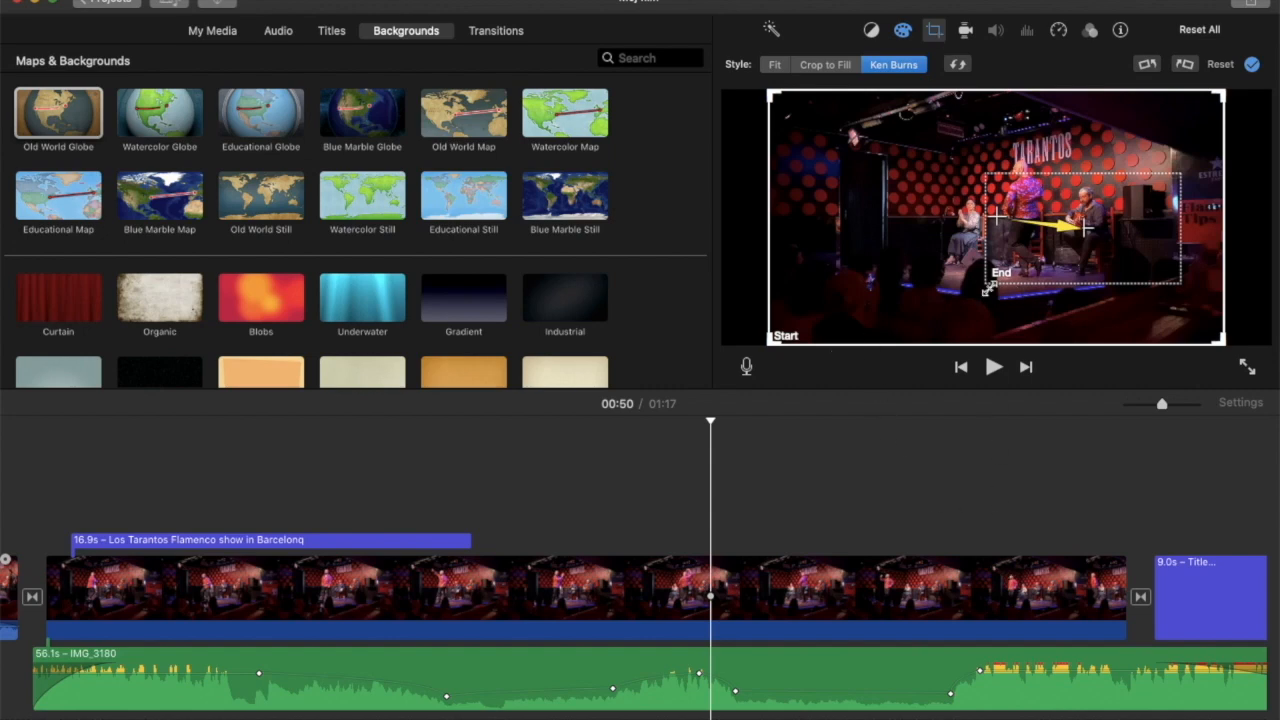
click(957, 66)
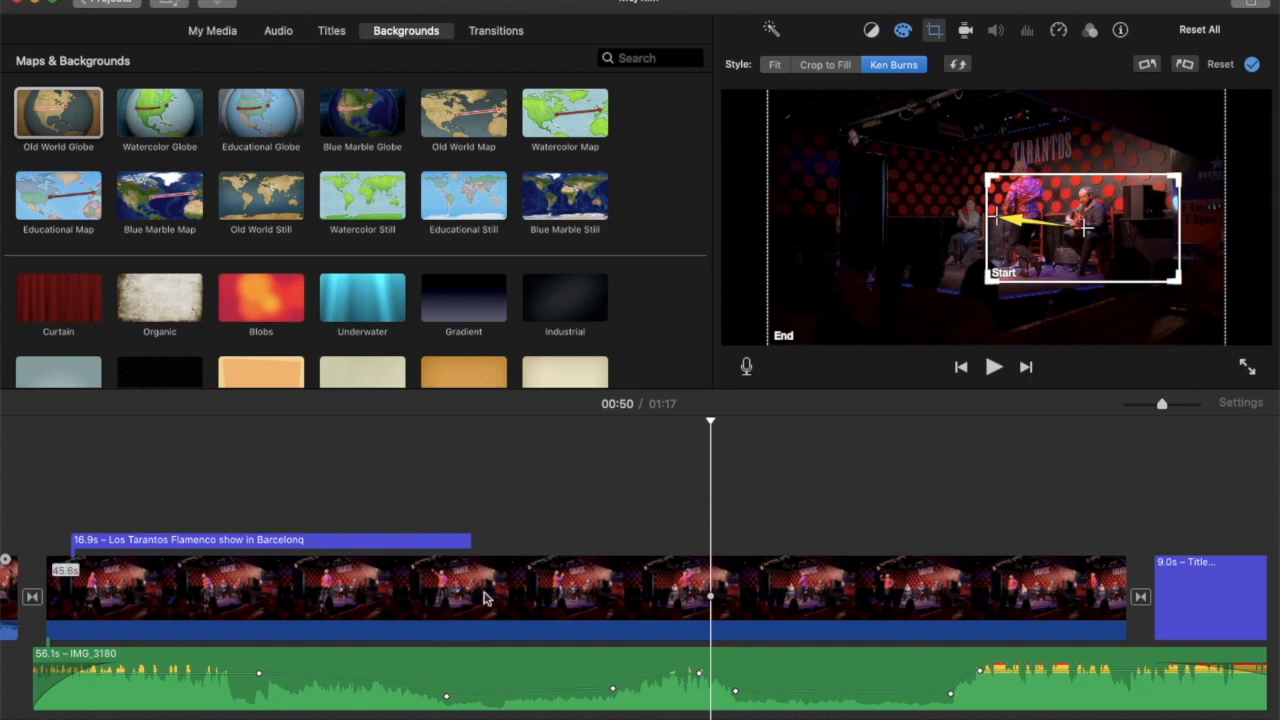
click(36, 464)
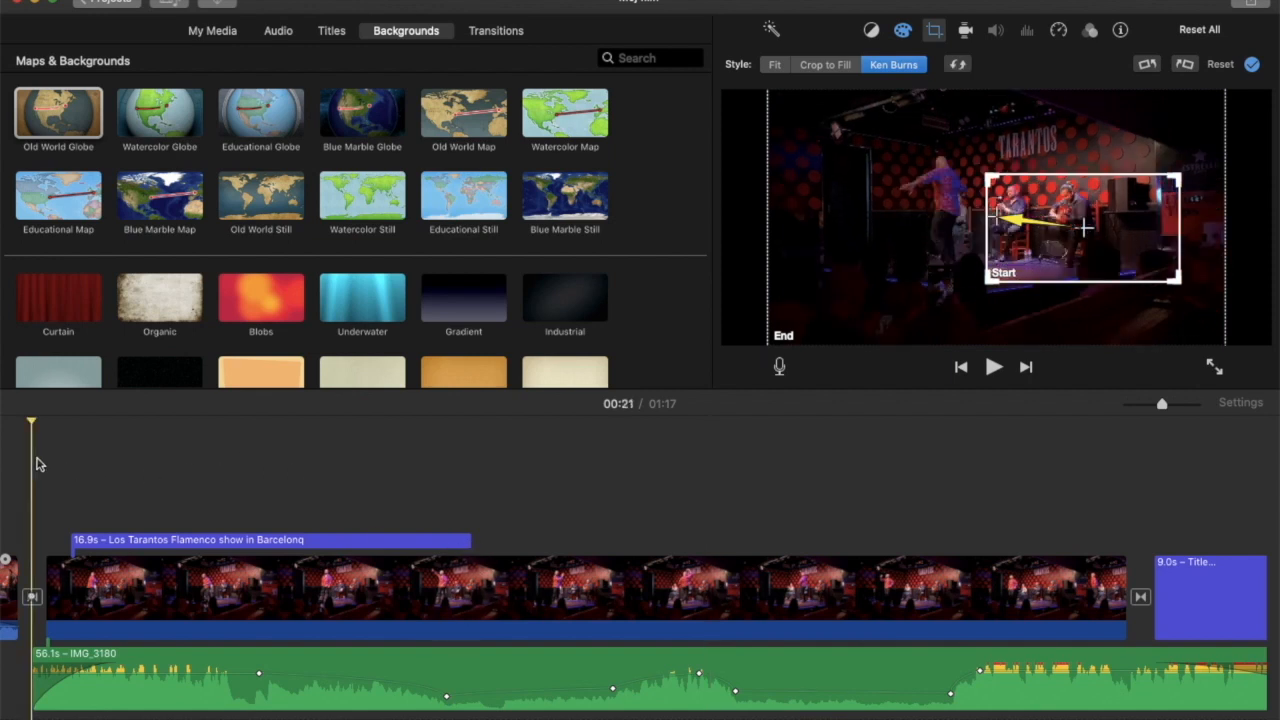
click(62, 461)
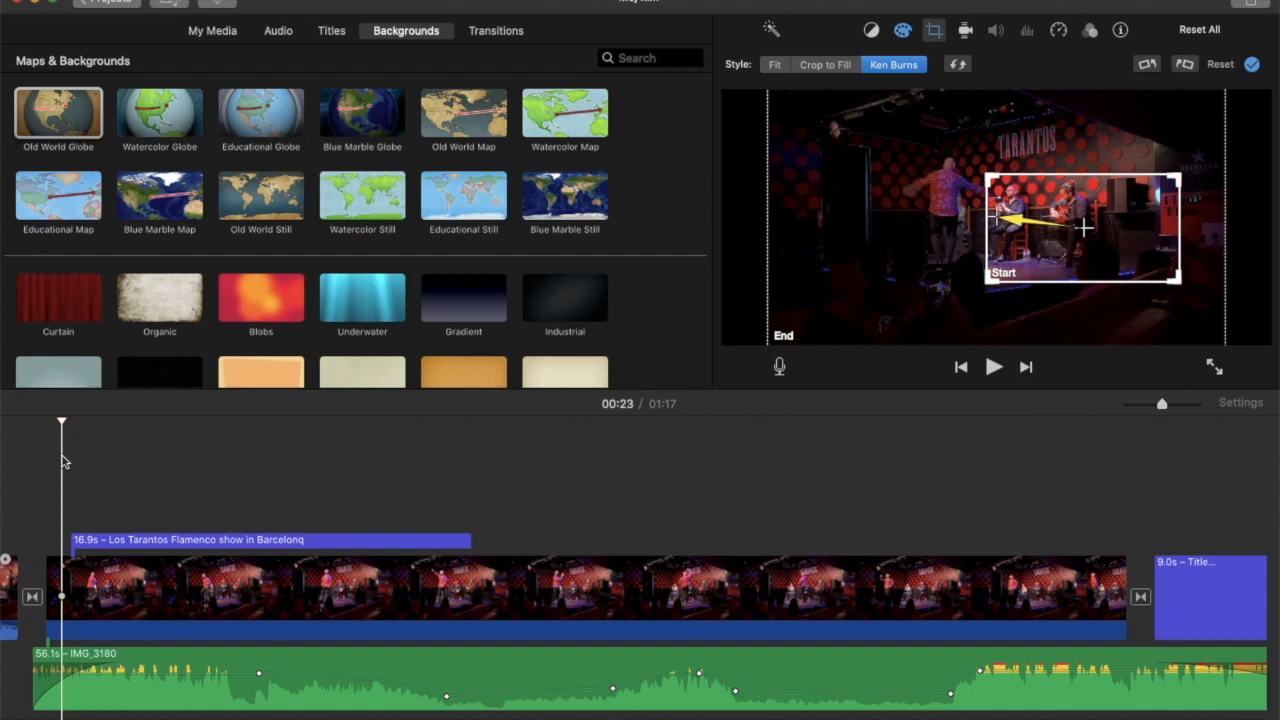
key(space)
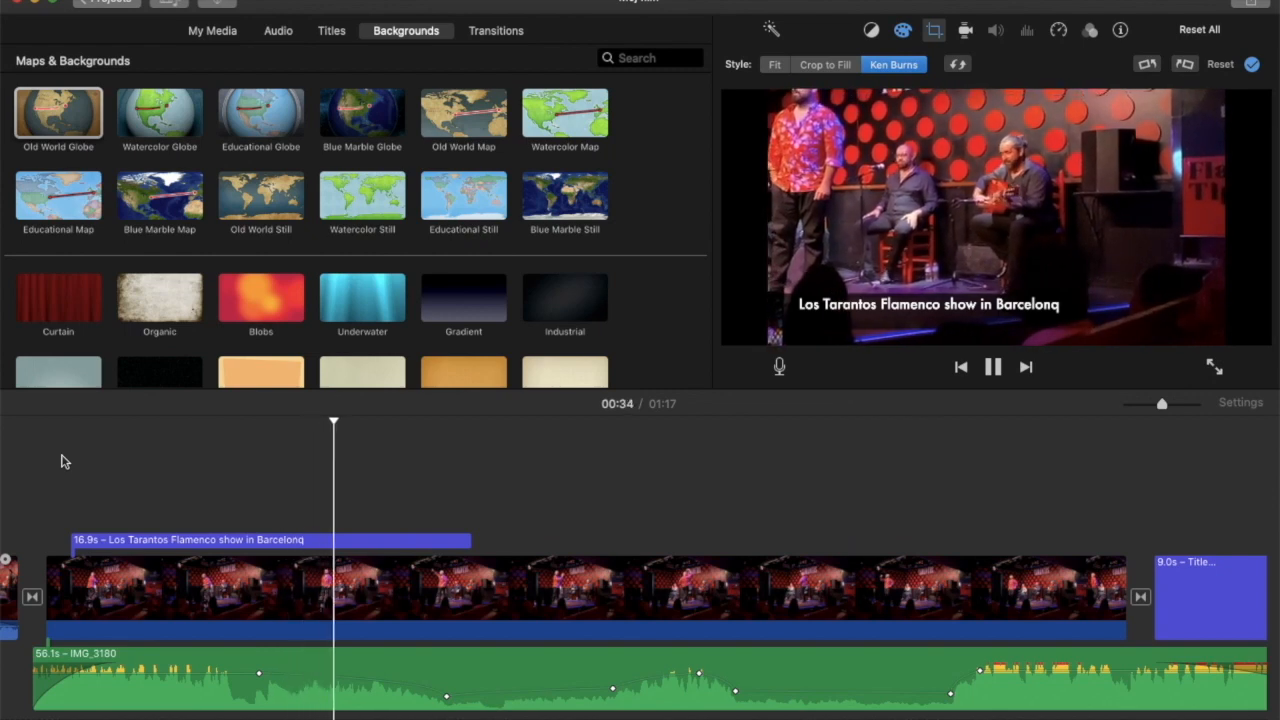
key(space)
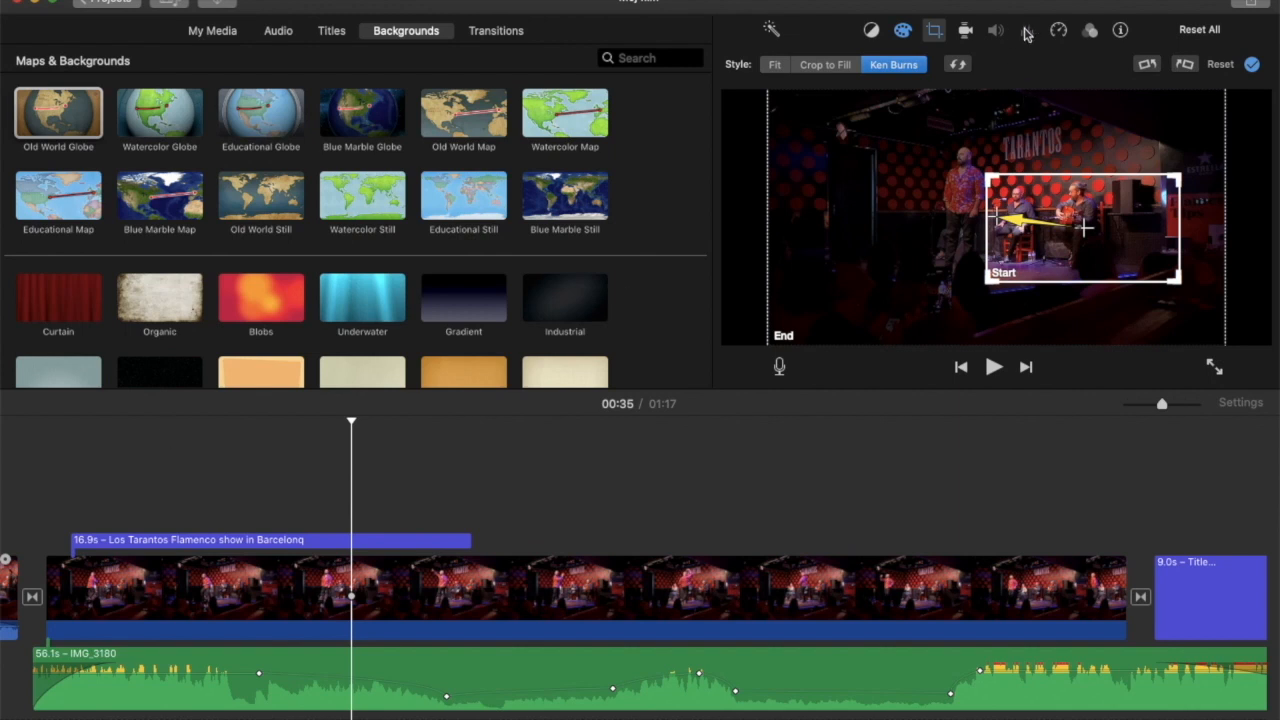
Review the color balance options and the clip filter gallery for the 45.6 s clip without choosing a filter.
click(886, 497)
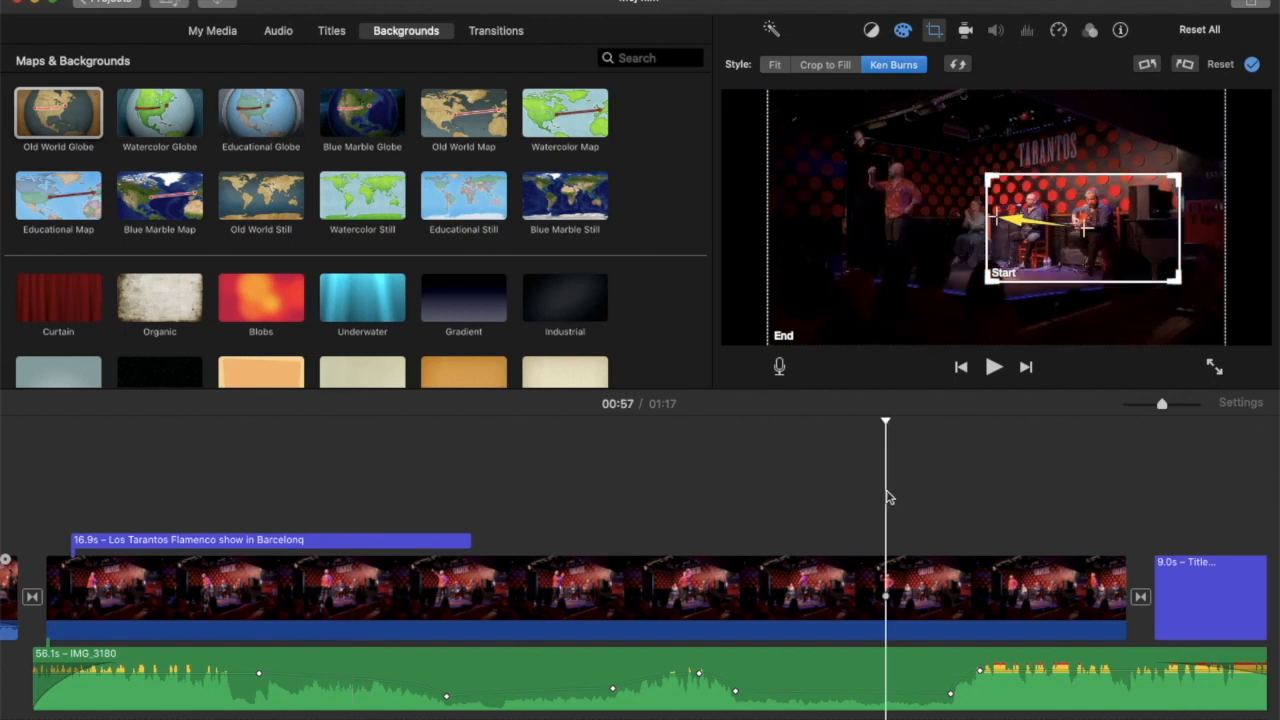
click(871, 31)
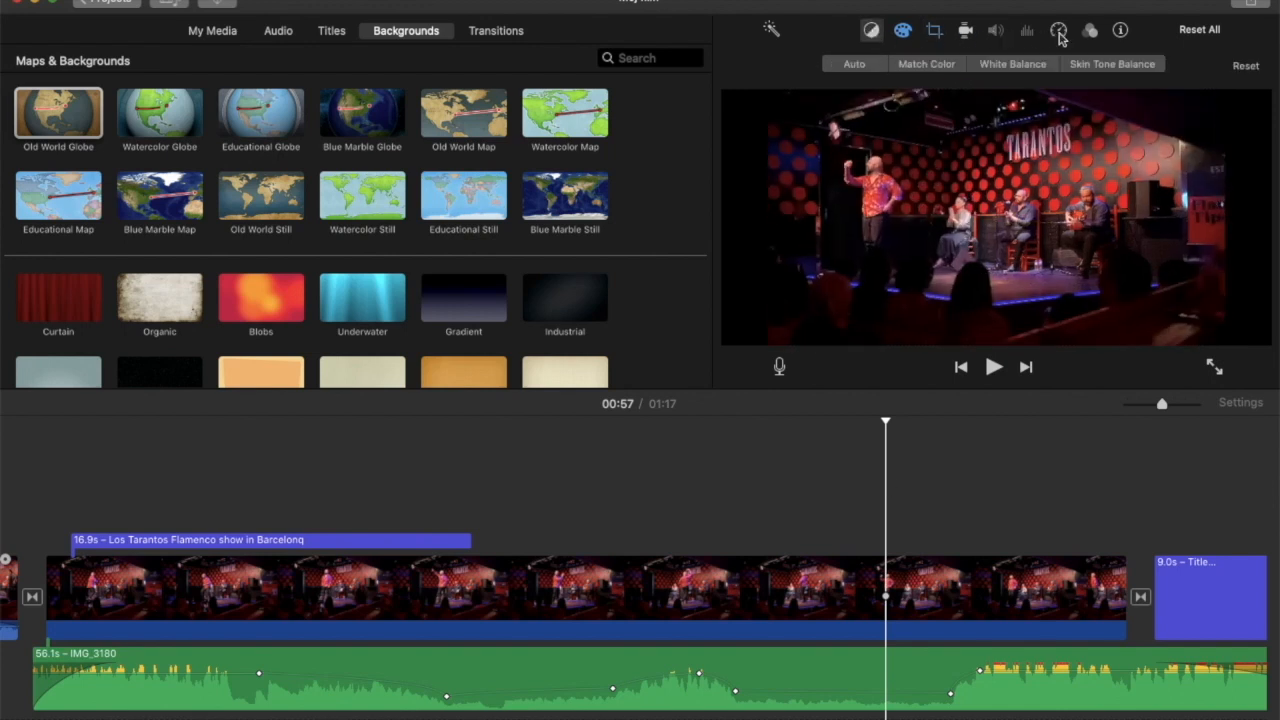
click(1090, 31)
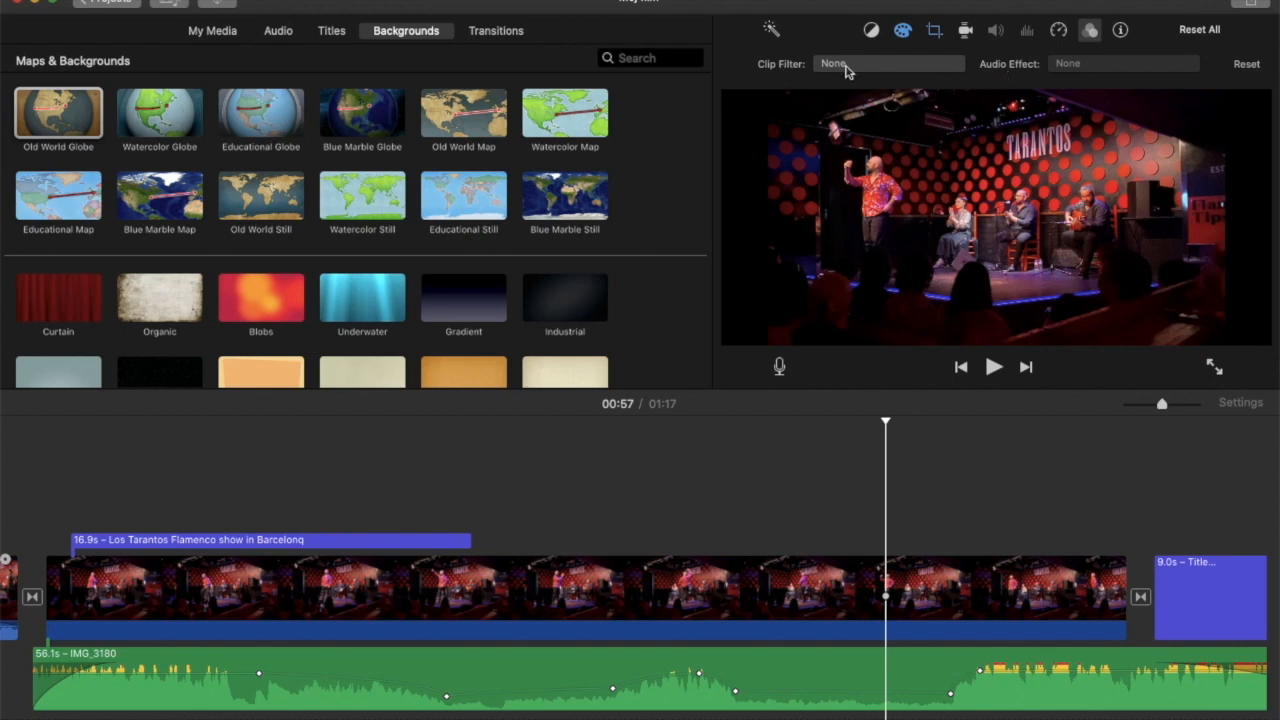
click(1012, 66)
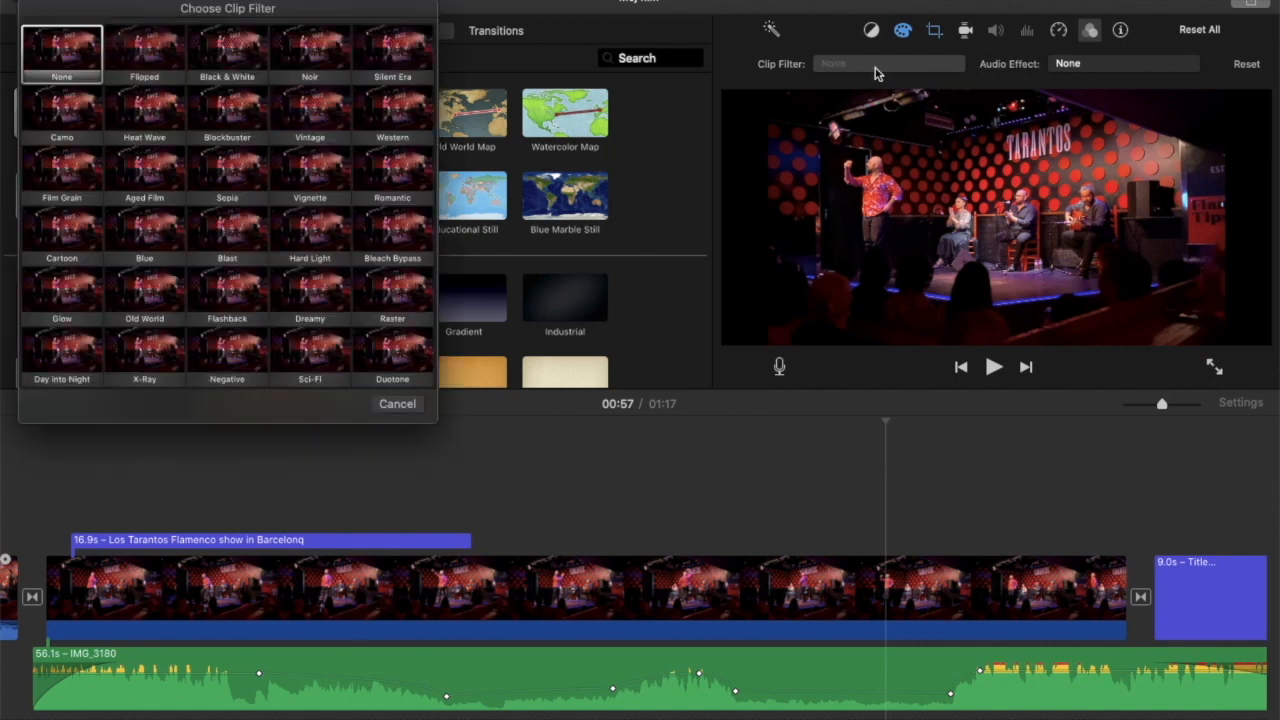
click(879, 70)
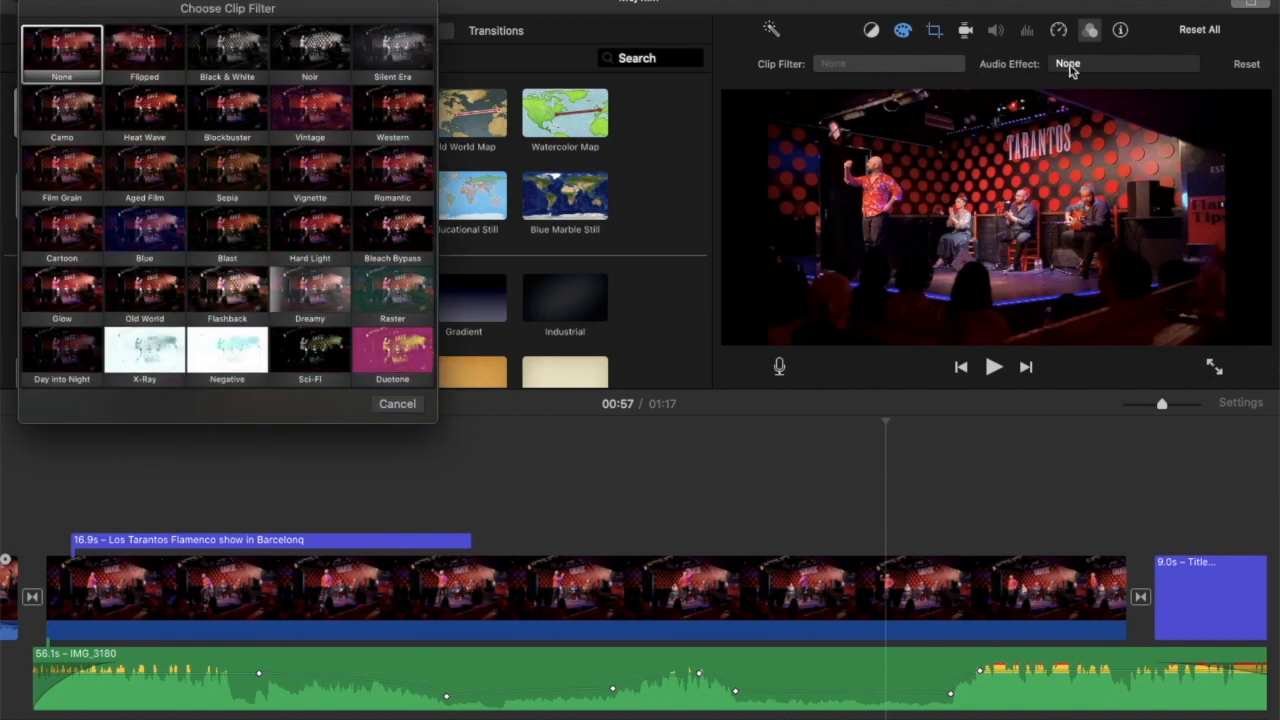
click(400, 408)
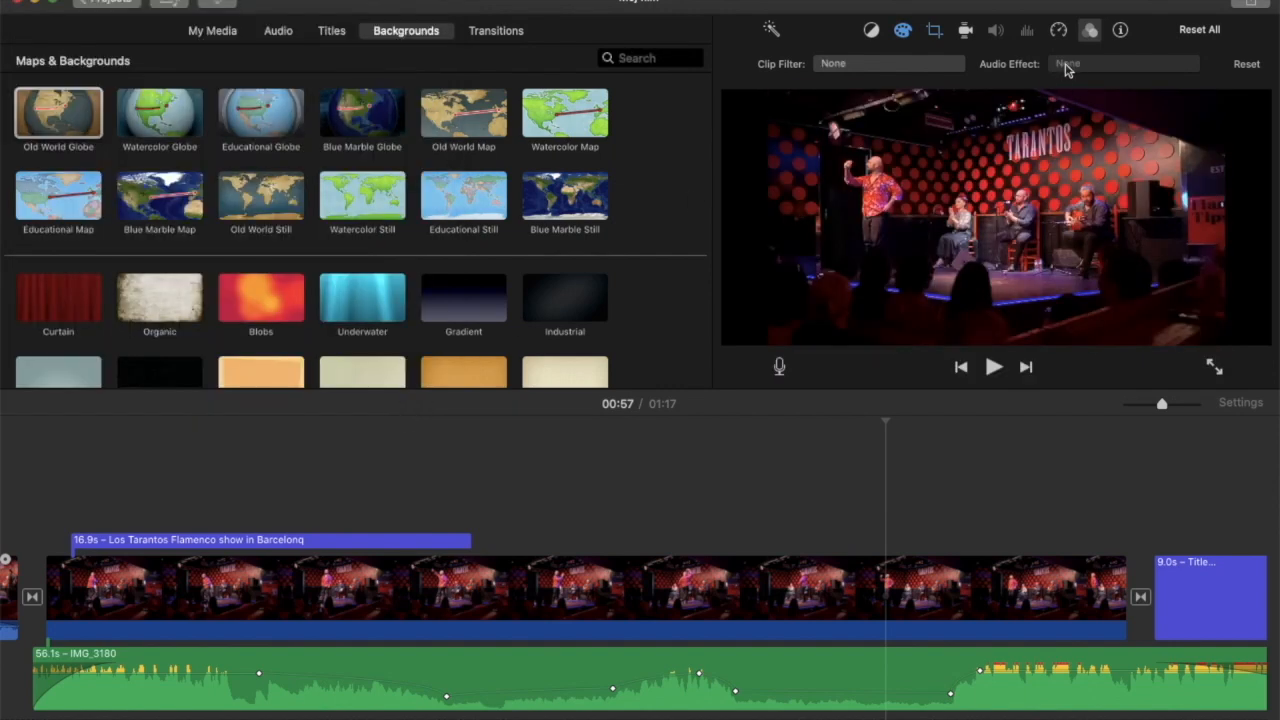
click(1095, 65)
click(866, 64)
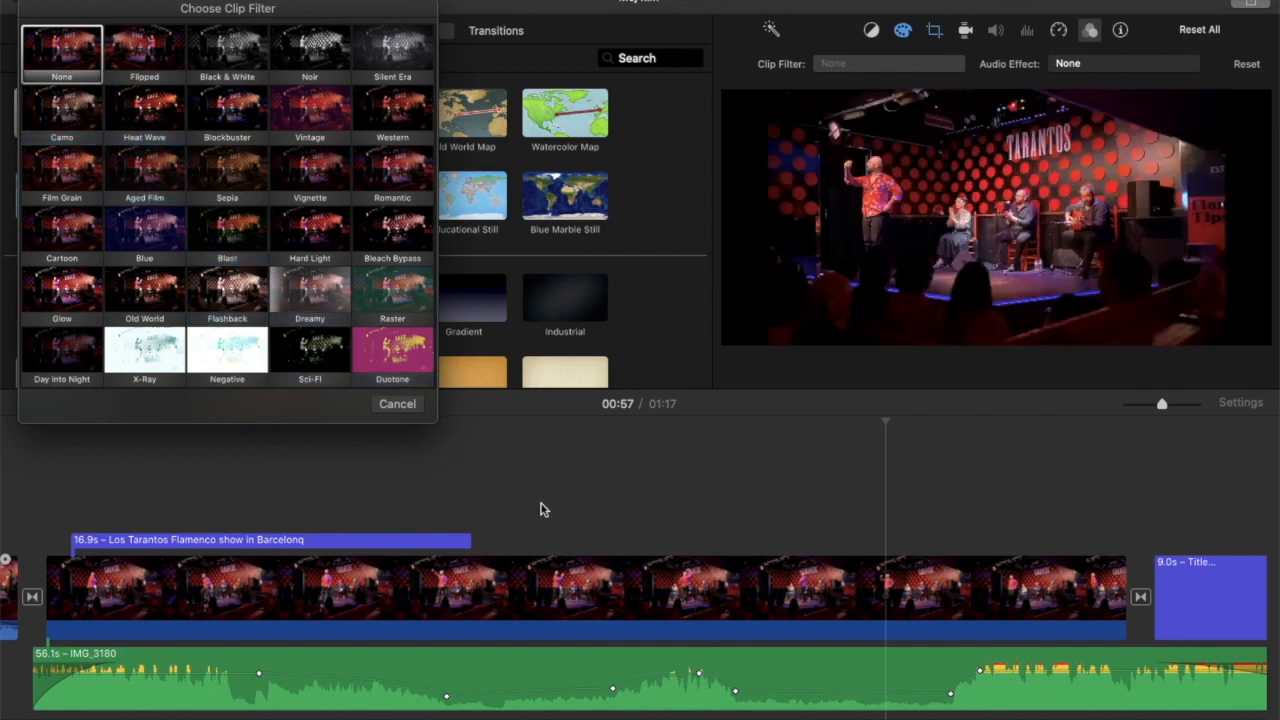
click(386, 405)
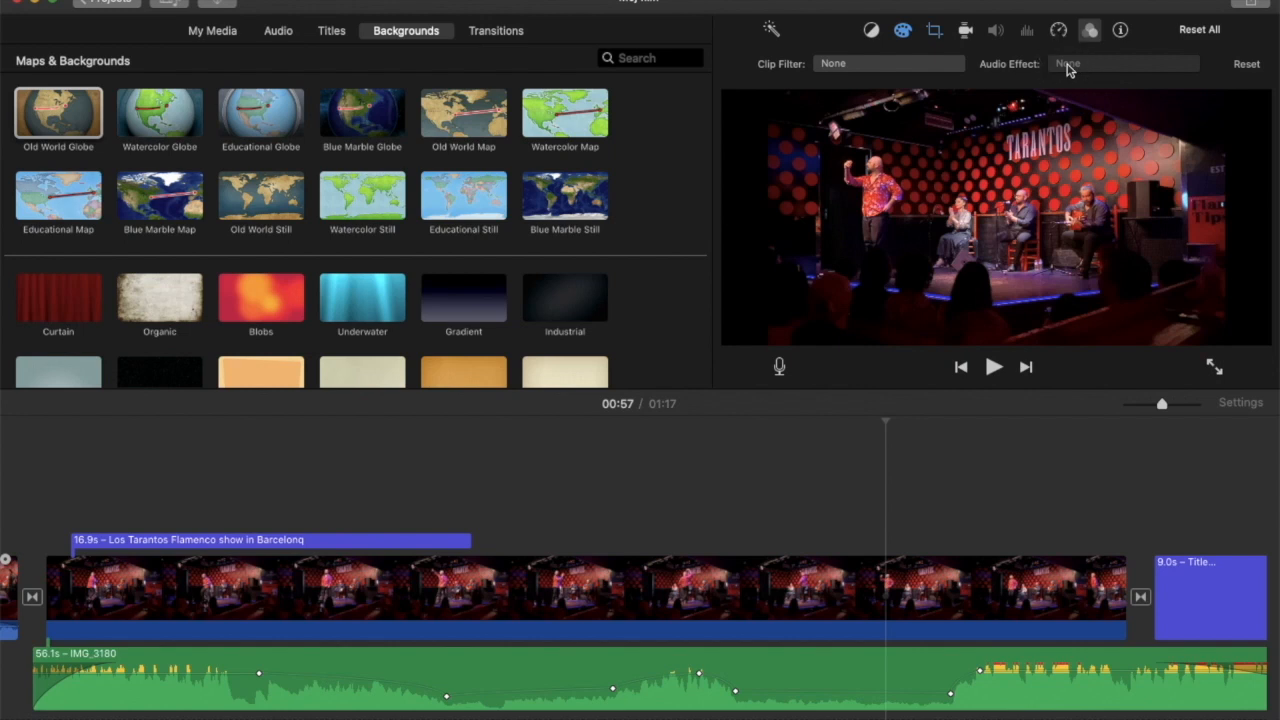
Select the IMG_3180 audio clip and review the available audio effects, keeping None.
click(848, 692)
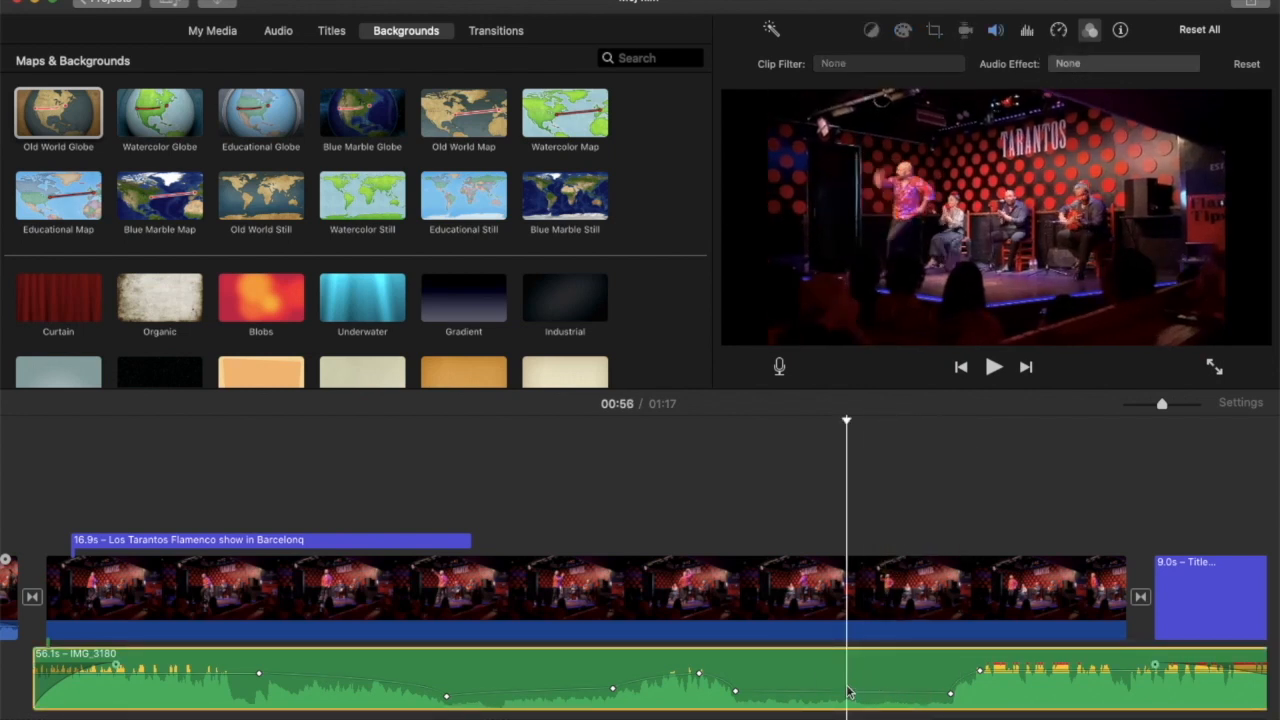
click(1069, 66)
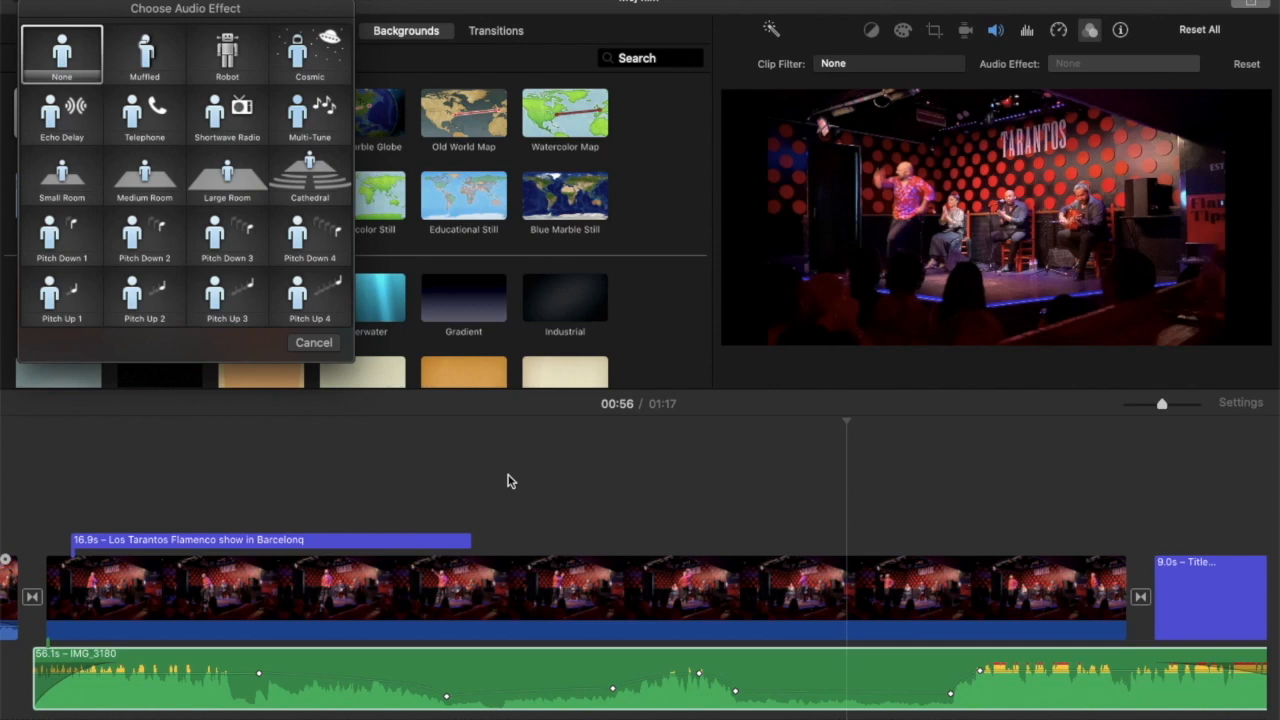
click(314, 343)
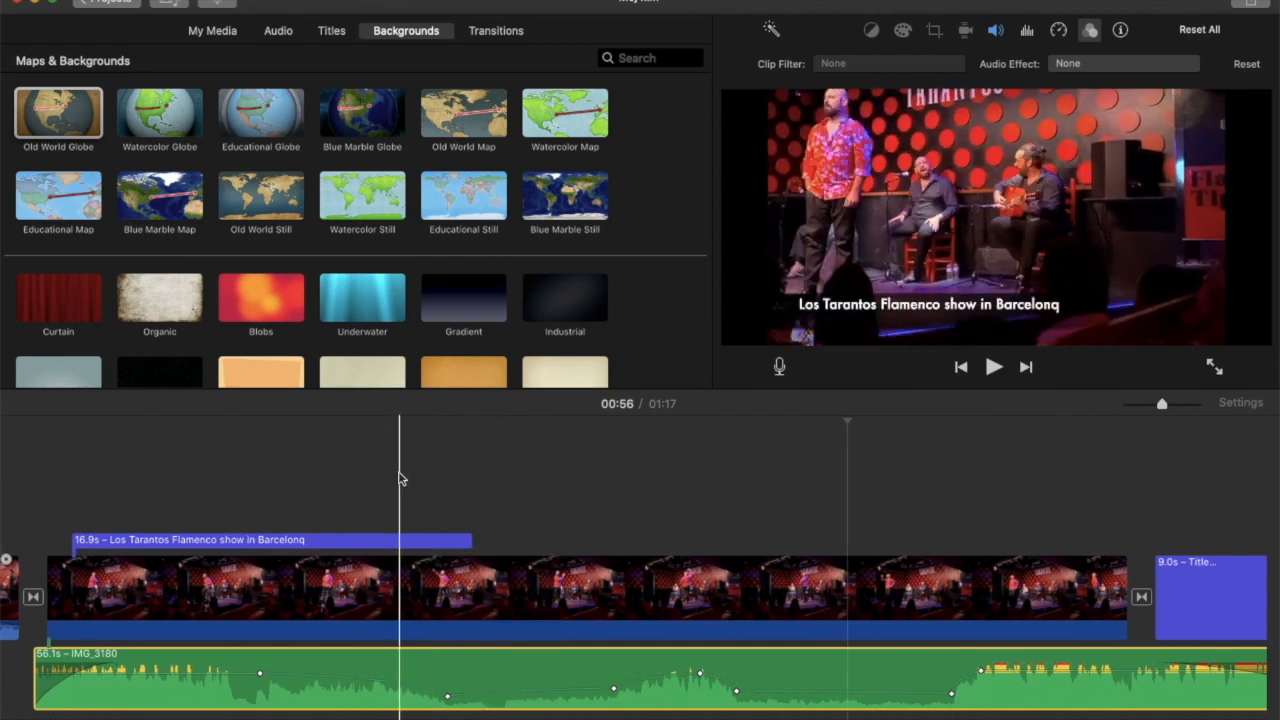
Select the 17.3 s video clip and review its clip filters and audio effects, leaving both set to None.
scroll(271, 474, left, 10)
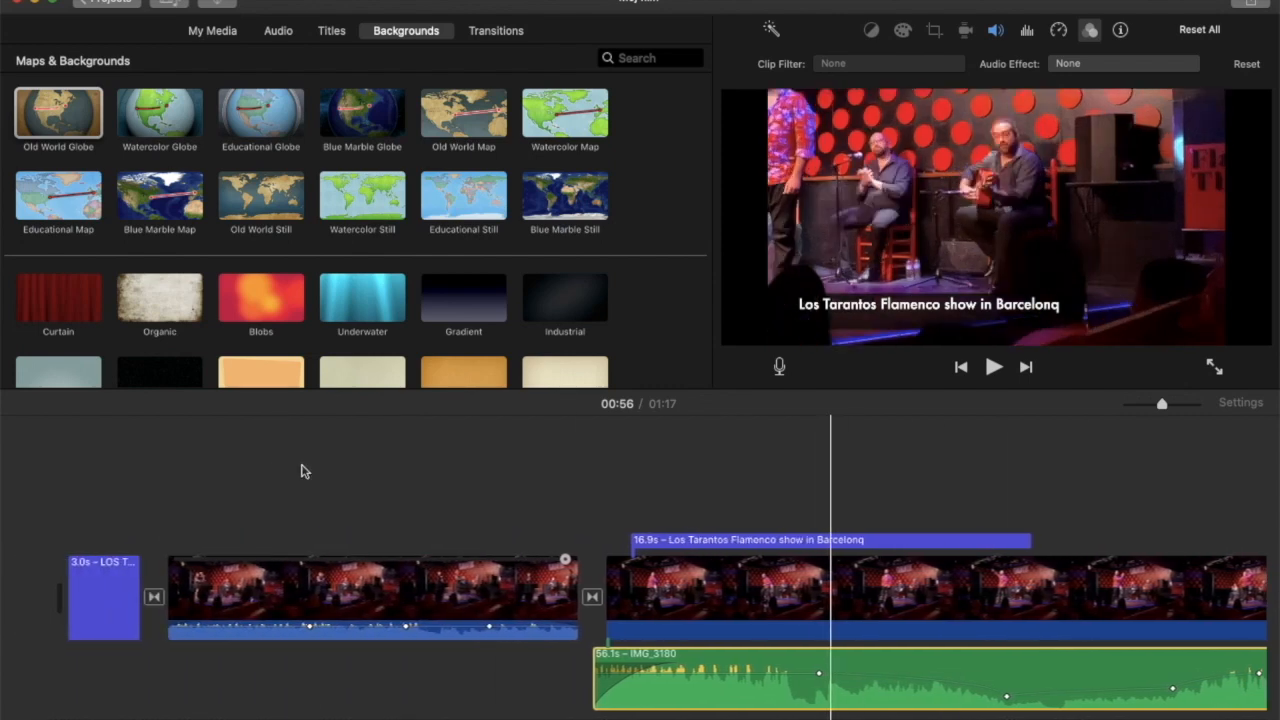
click(418, 590)
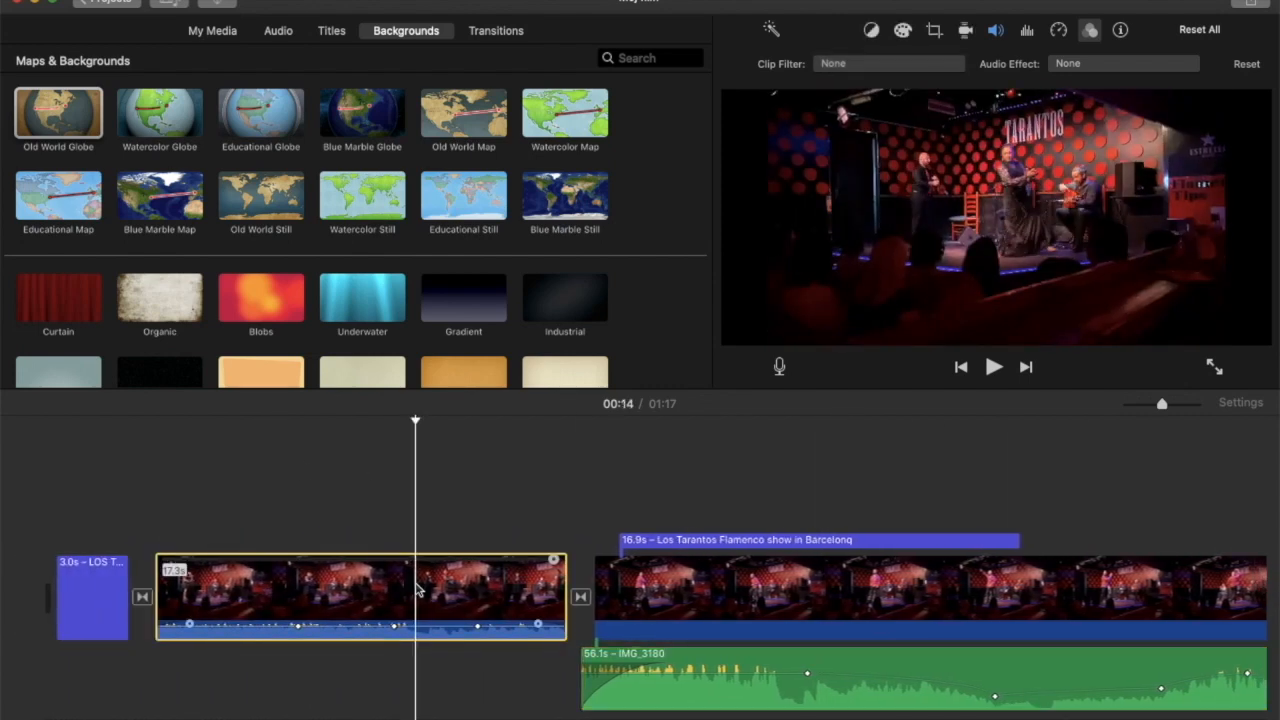
click(831, 64)
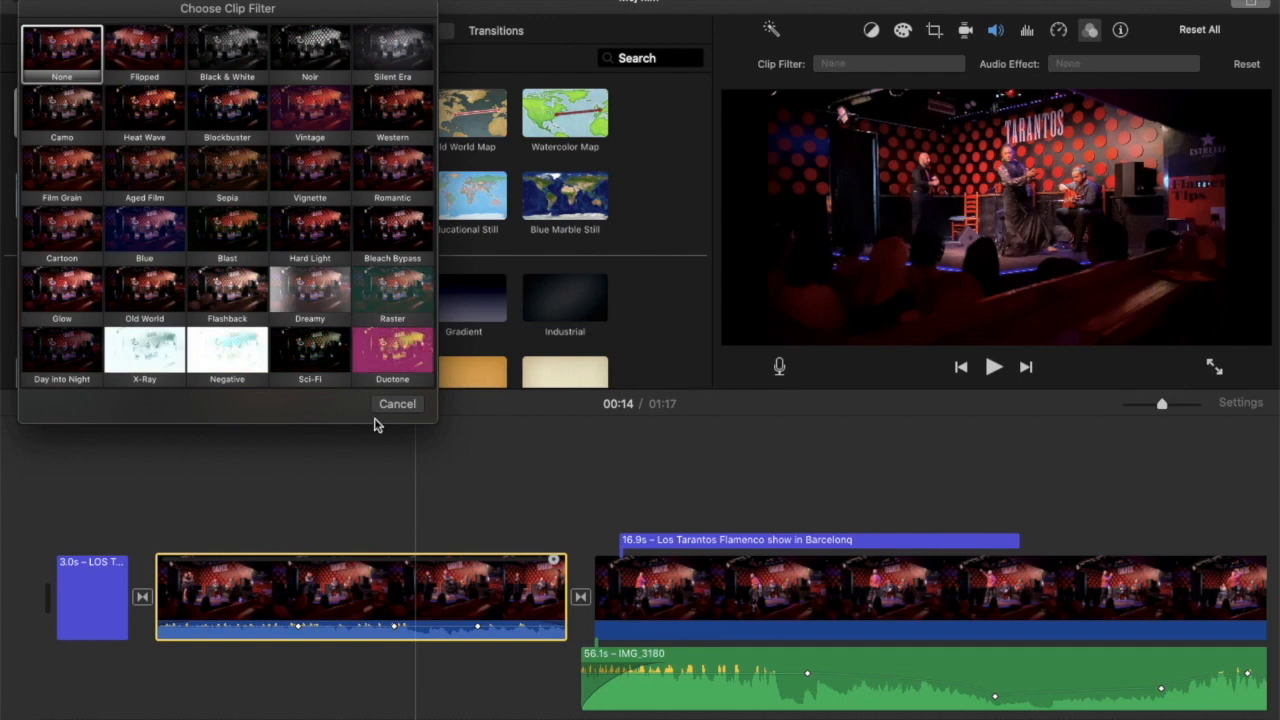
click(388, 405)
click(1072, 65)
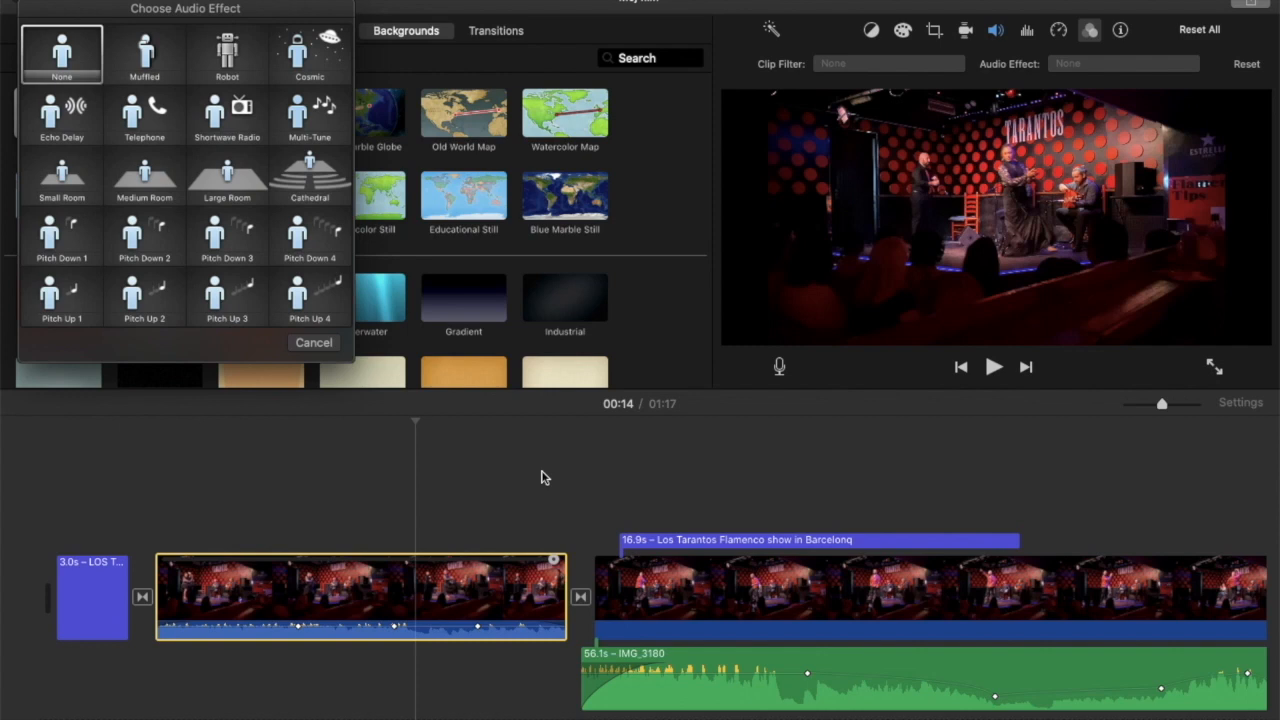
click(313, 344)
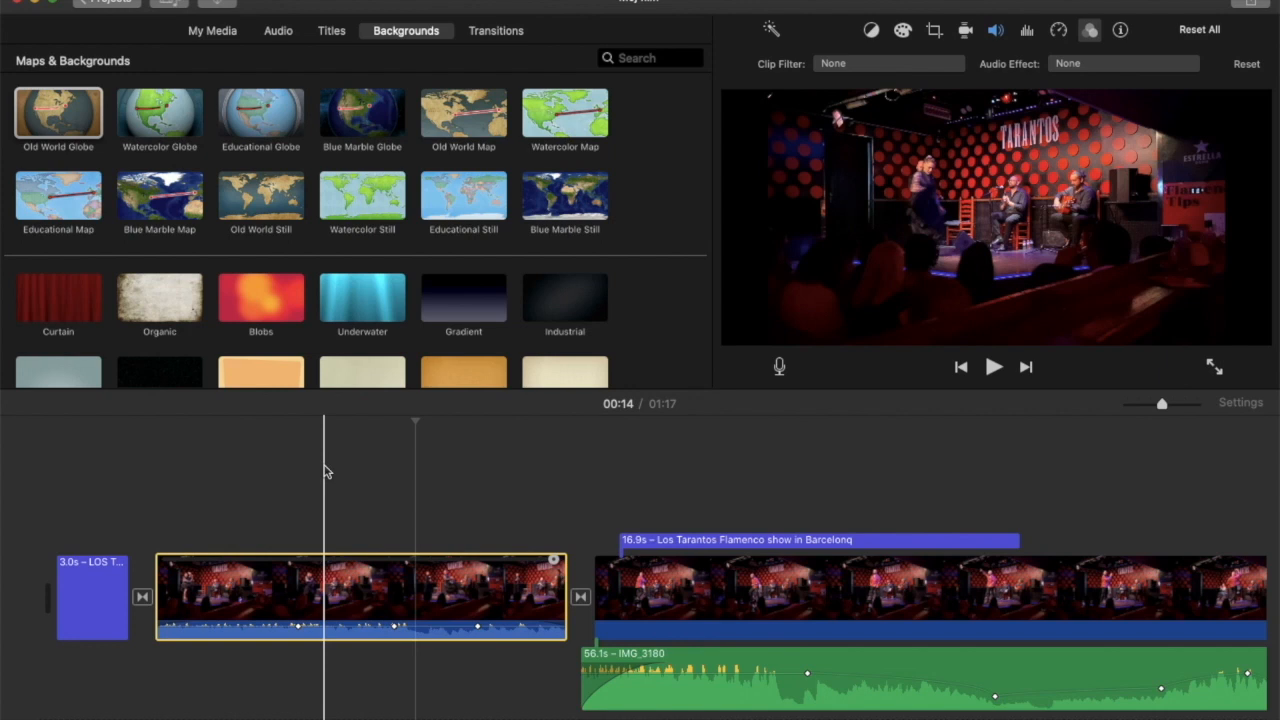
Look over the whole timeline, then review the movie's sharing destinations and the available editing commands.
scroll(677, 495, right, 10)
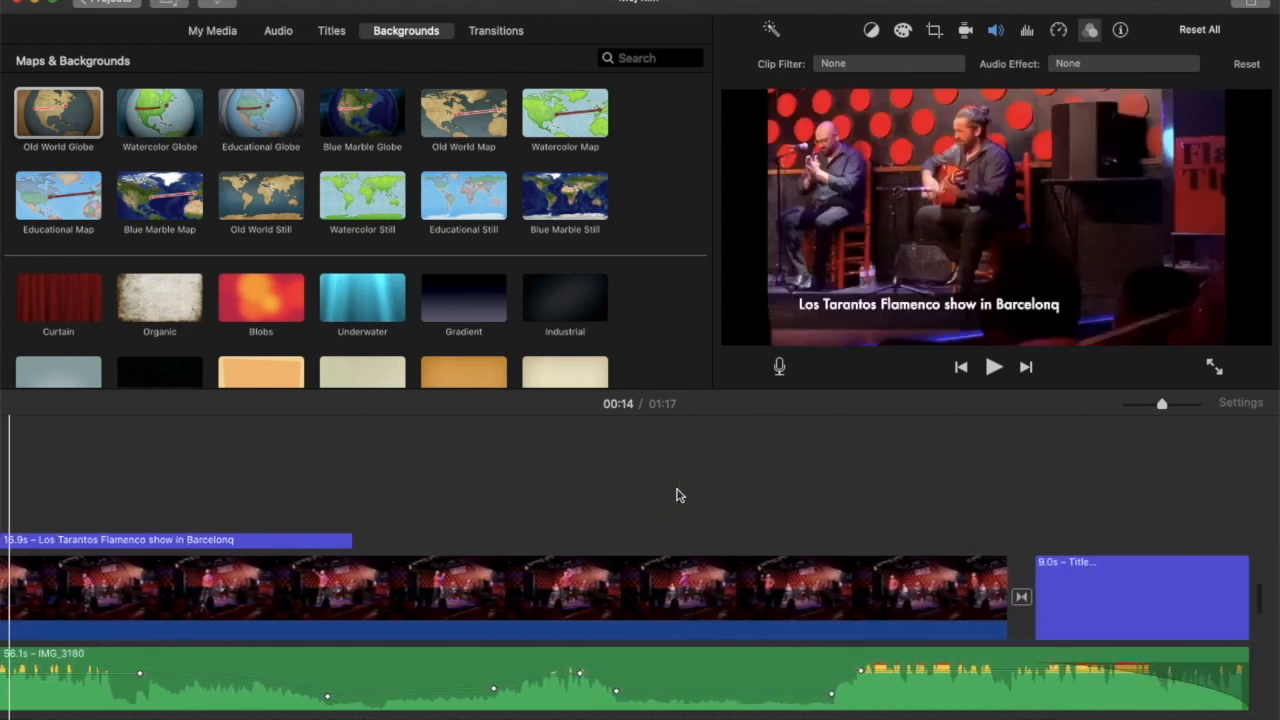
scroll(677, 495, right, 5)
scroll(677, 495, left, 15)
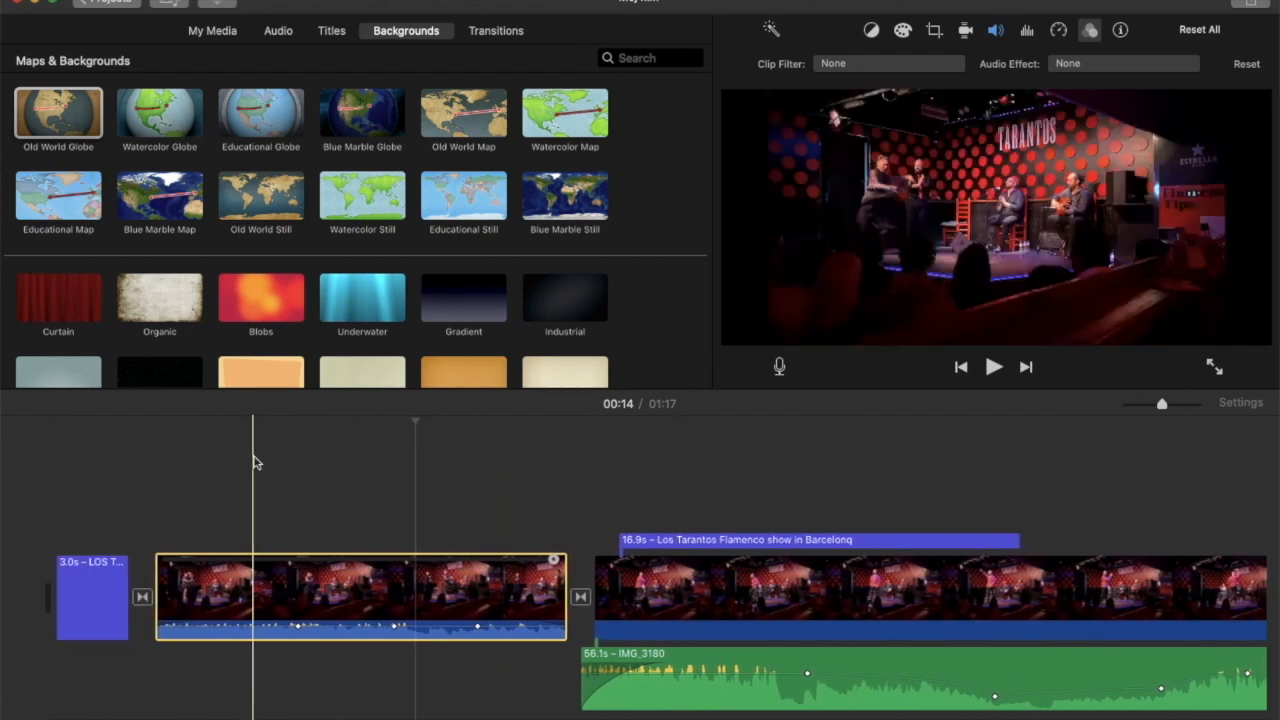
click(112, 0)
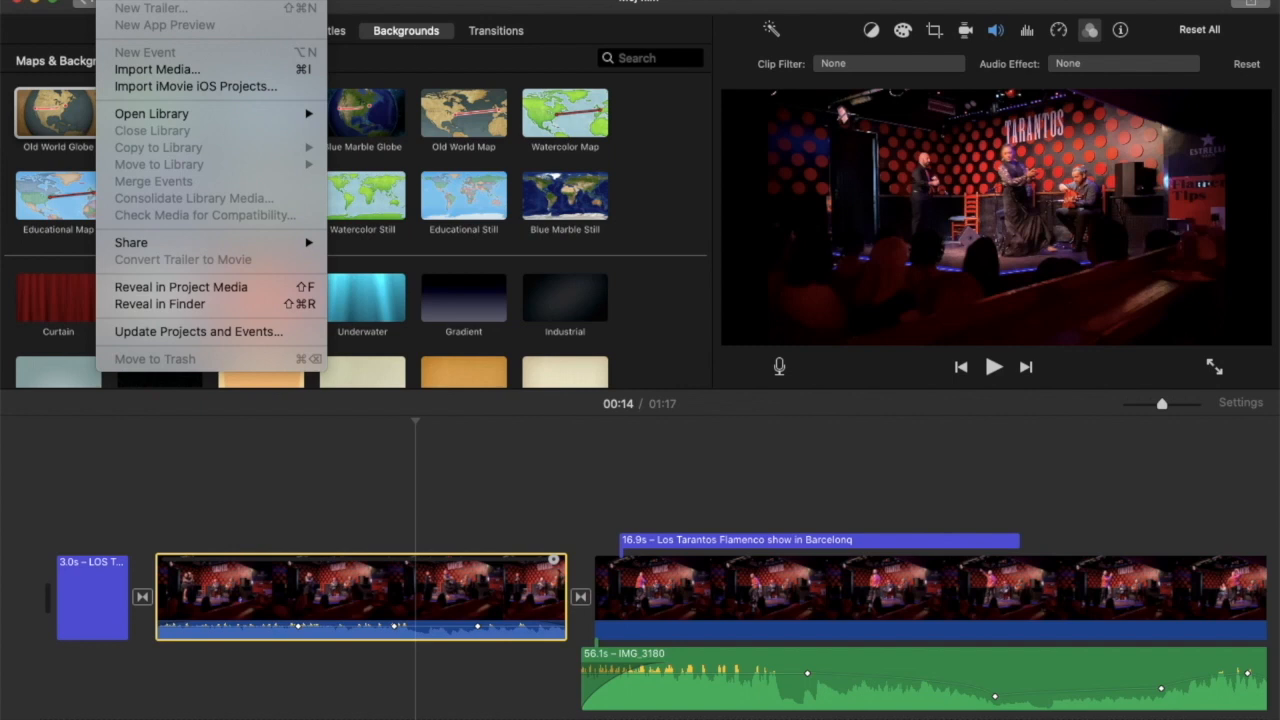
mouse_move(133, 245)
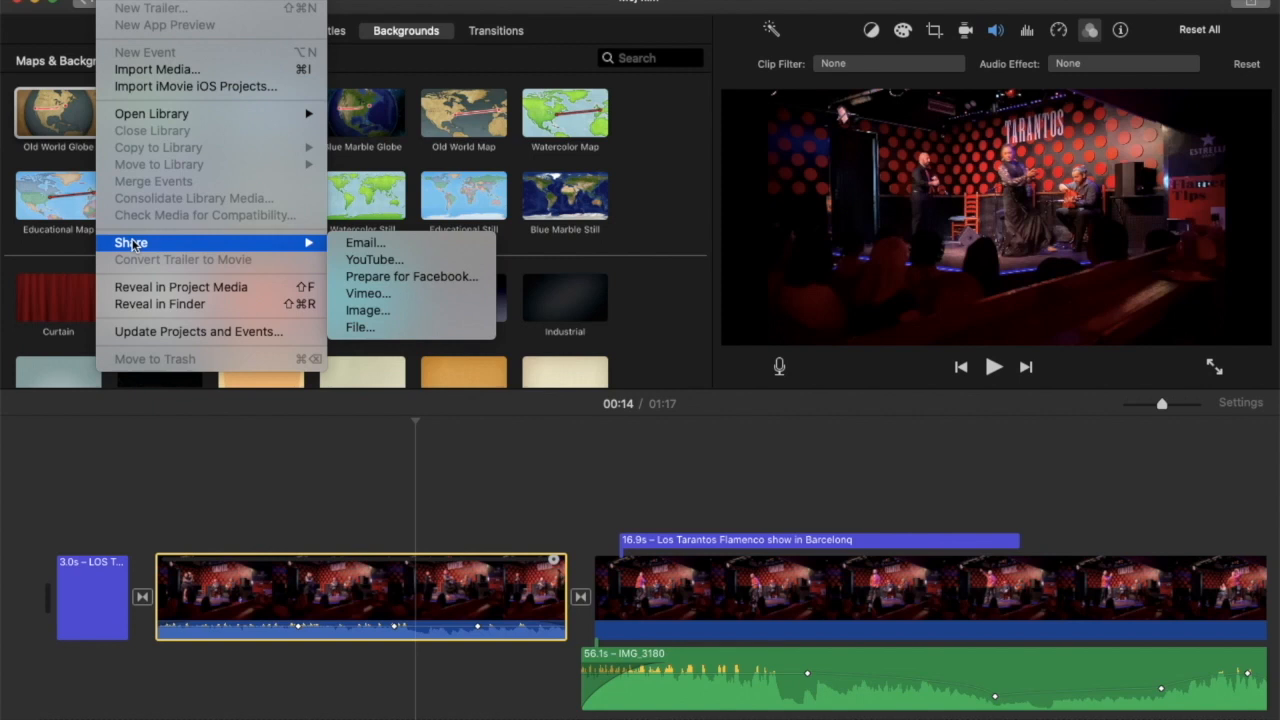
mouse_move(152, 0)
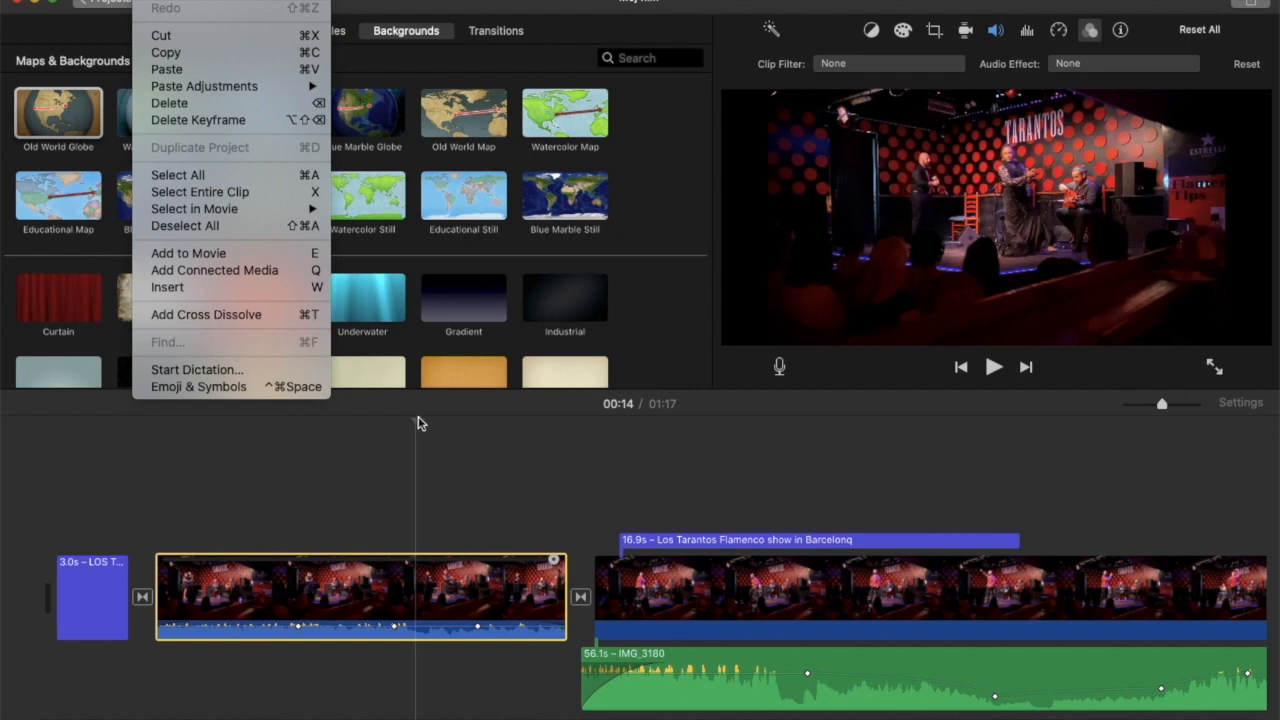
click(632, 474)
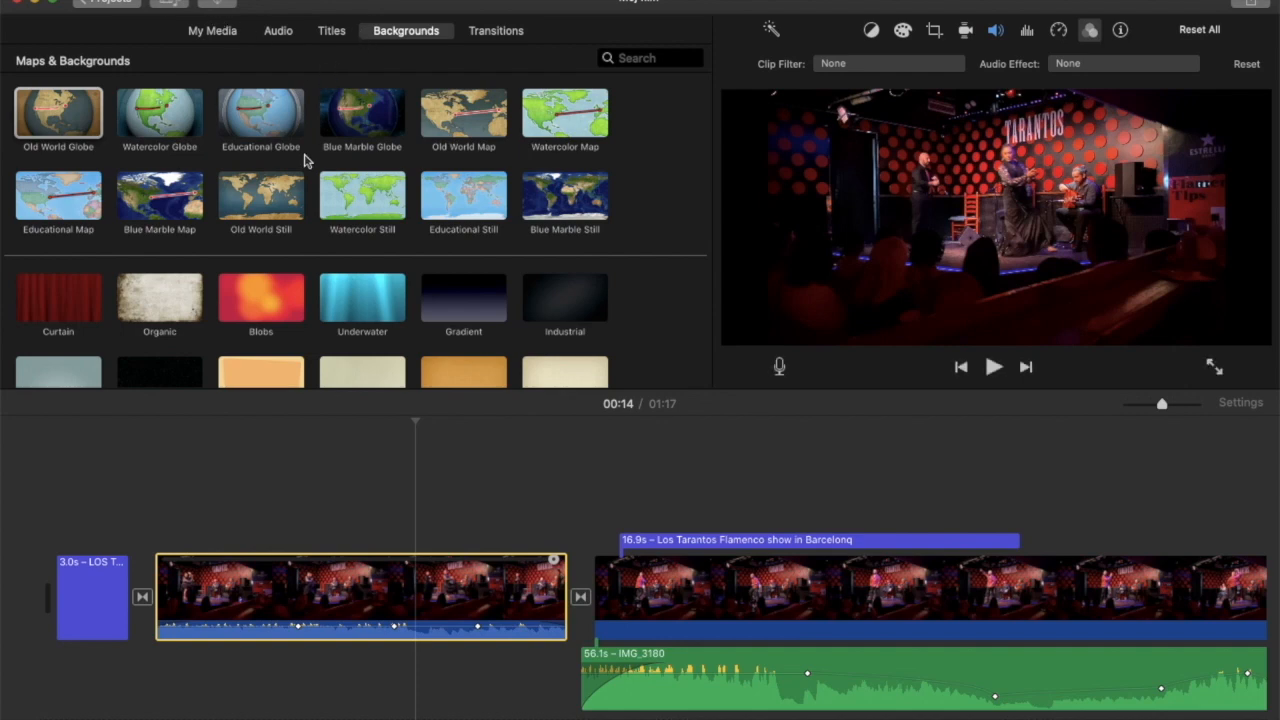
Select the 45.6 s video clip at about 00:27 and review the commands available for it.
click(713, 598)
right_click(714, 598)
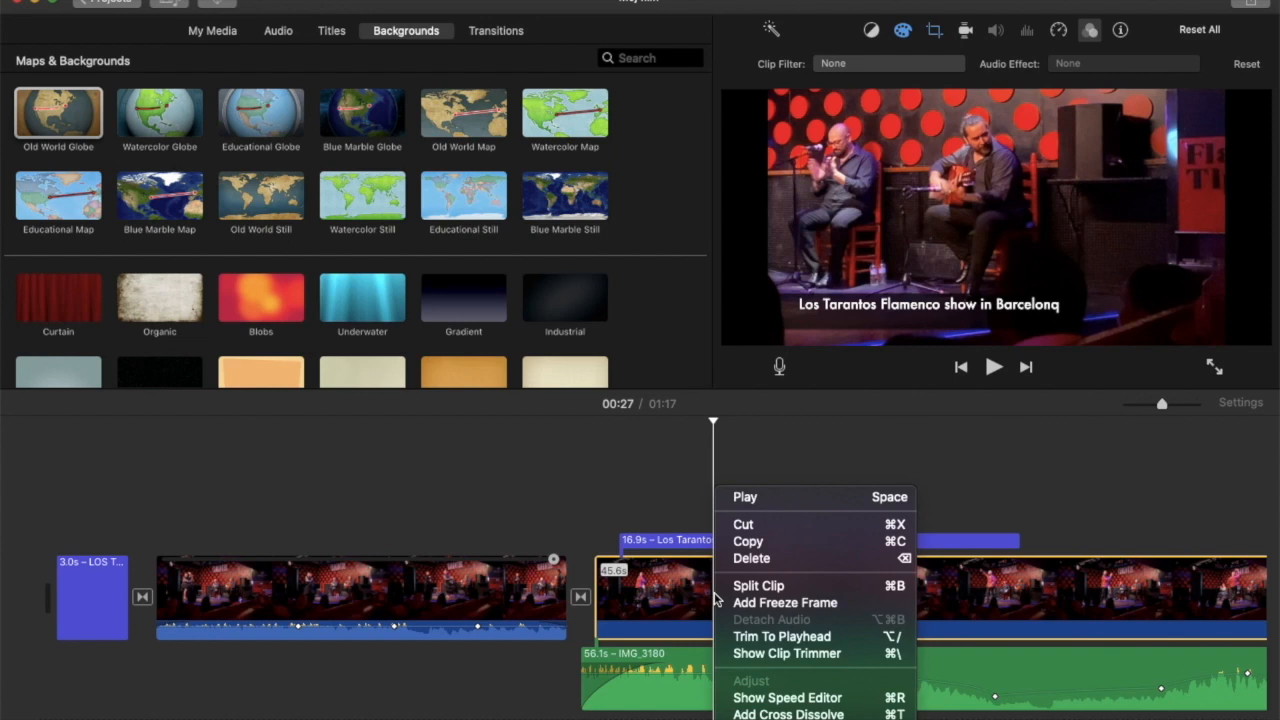
click(487, 506)
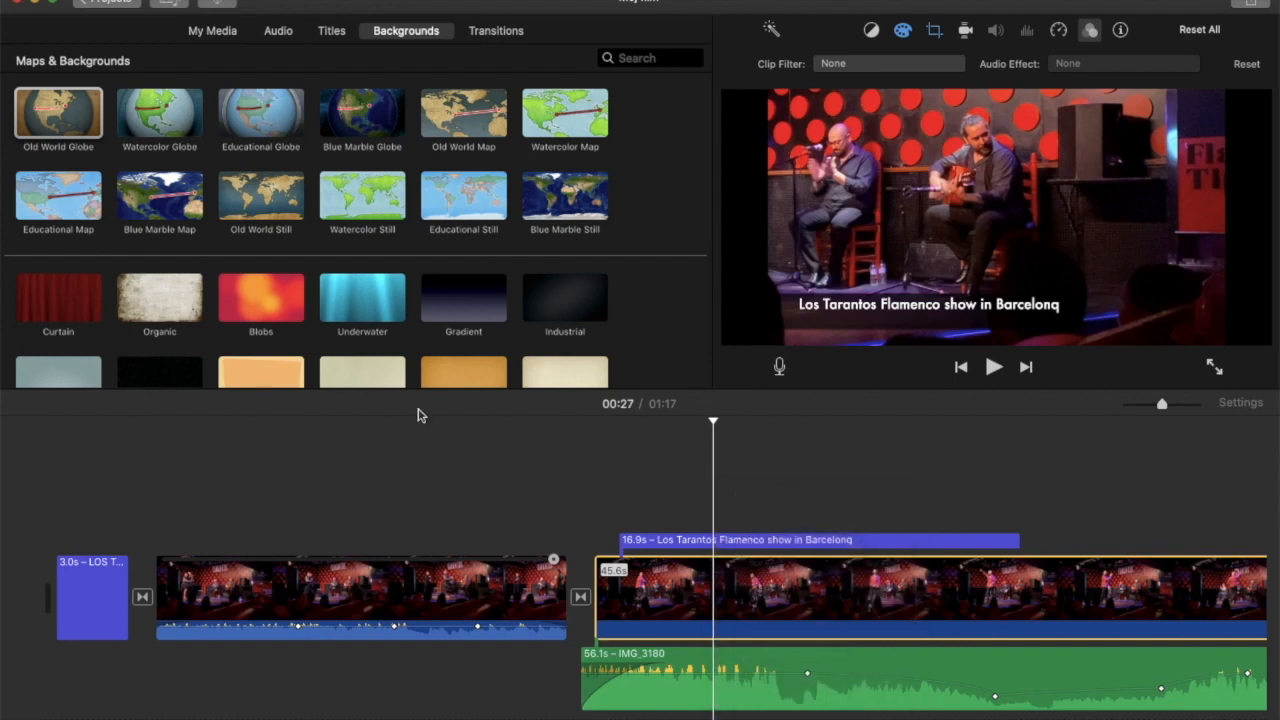
Set up a file export of the movie, keeping the Video and Audio format and 1080p resolution, and proceed to the save settings.
click(112, 0)
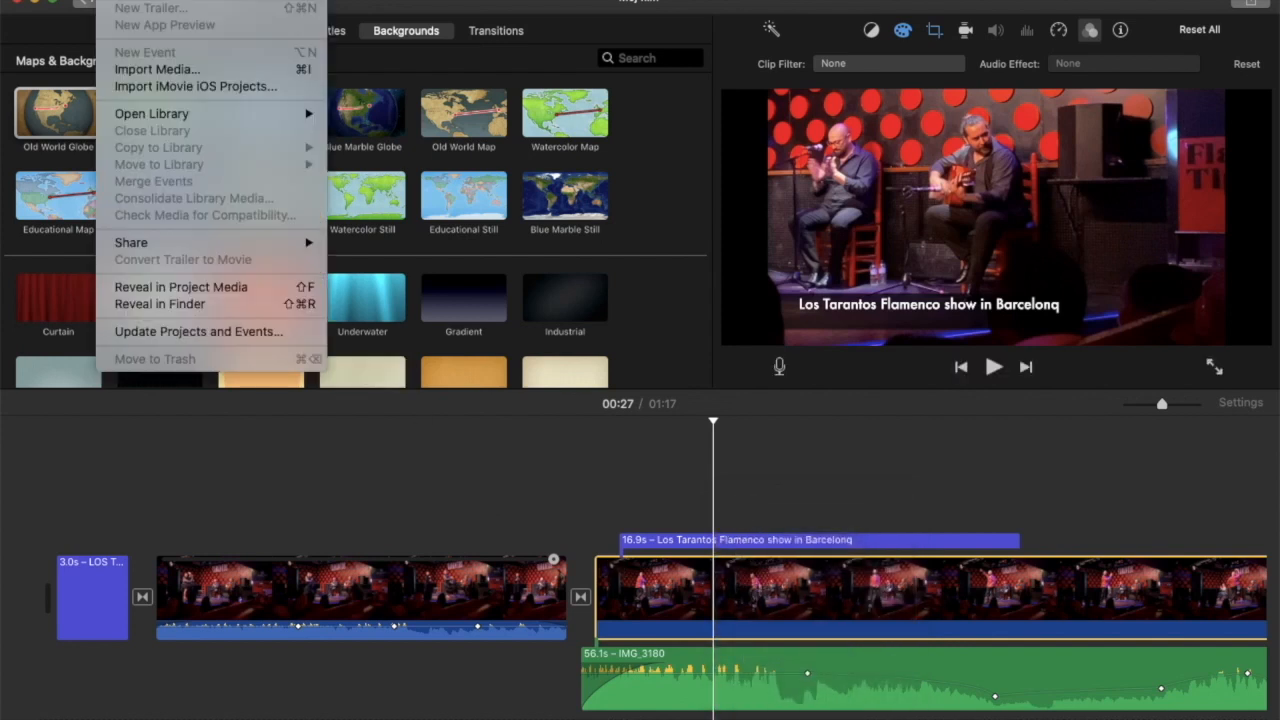
mouse_move(240, 248)
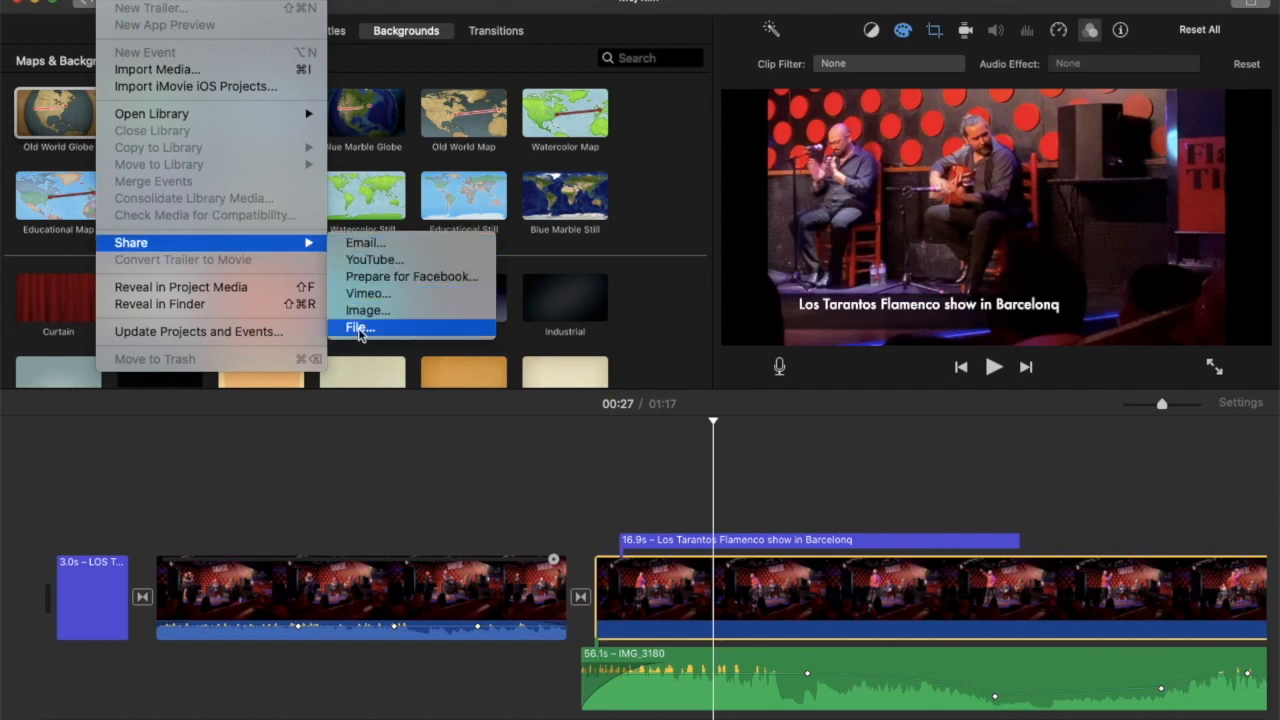
click(358, 328)
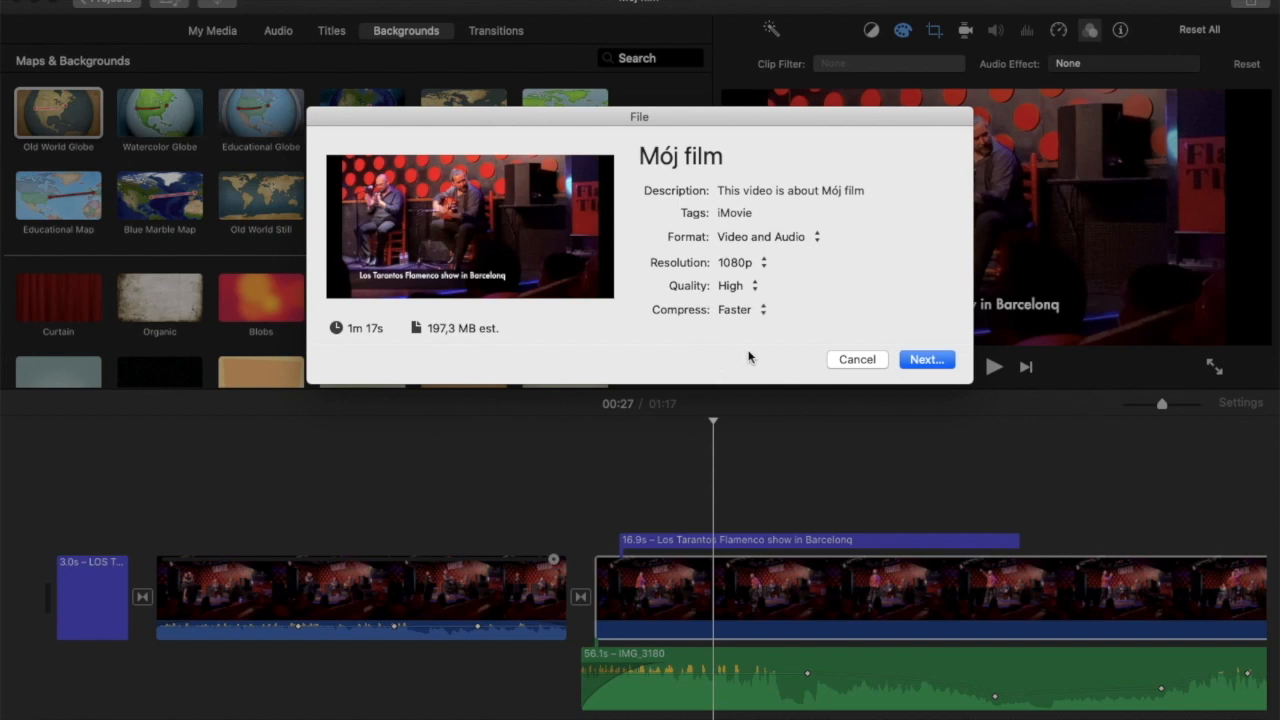
click(817, 240)
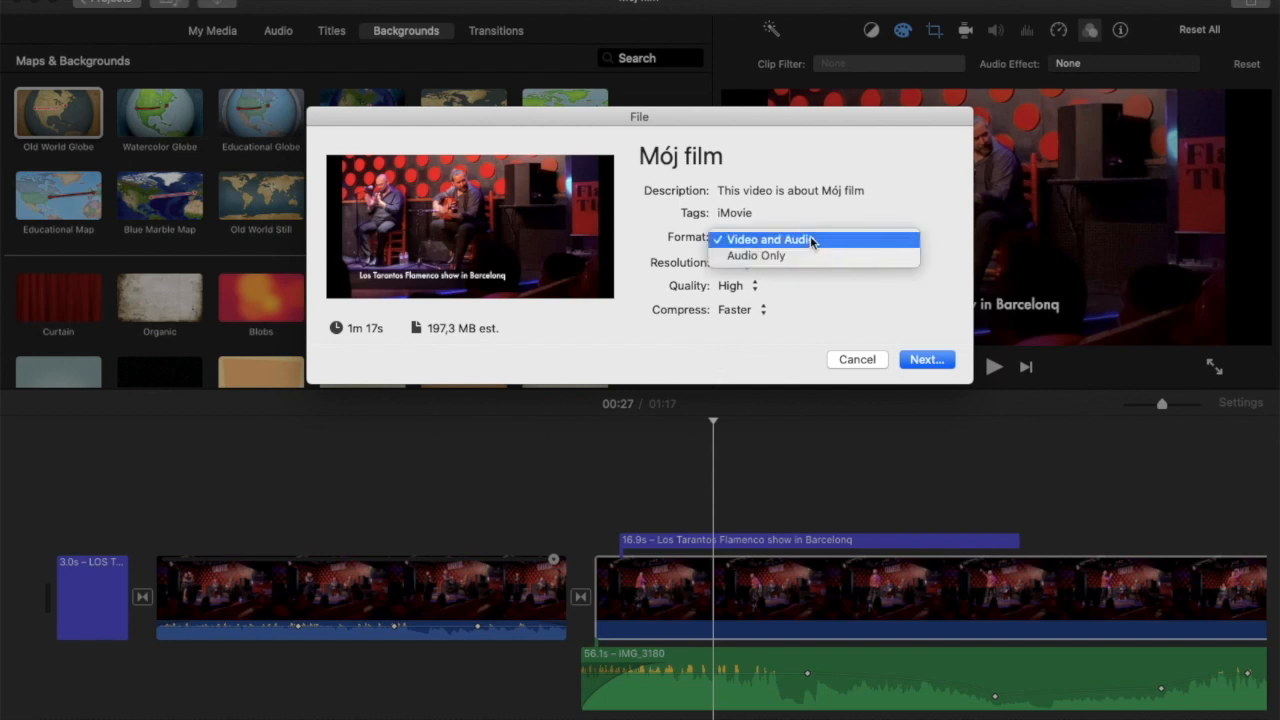
click(791, 326)
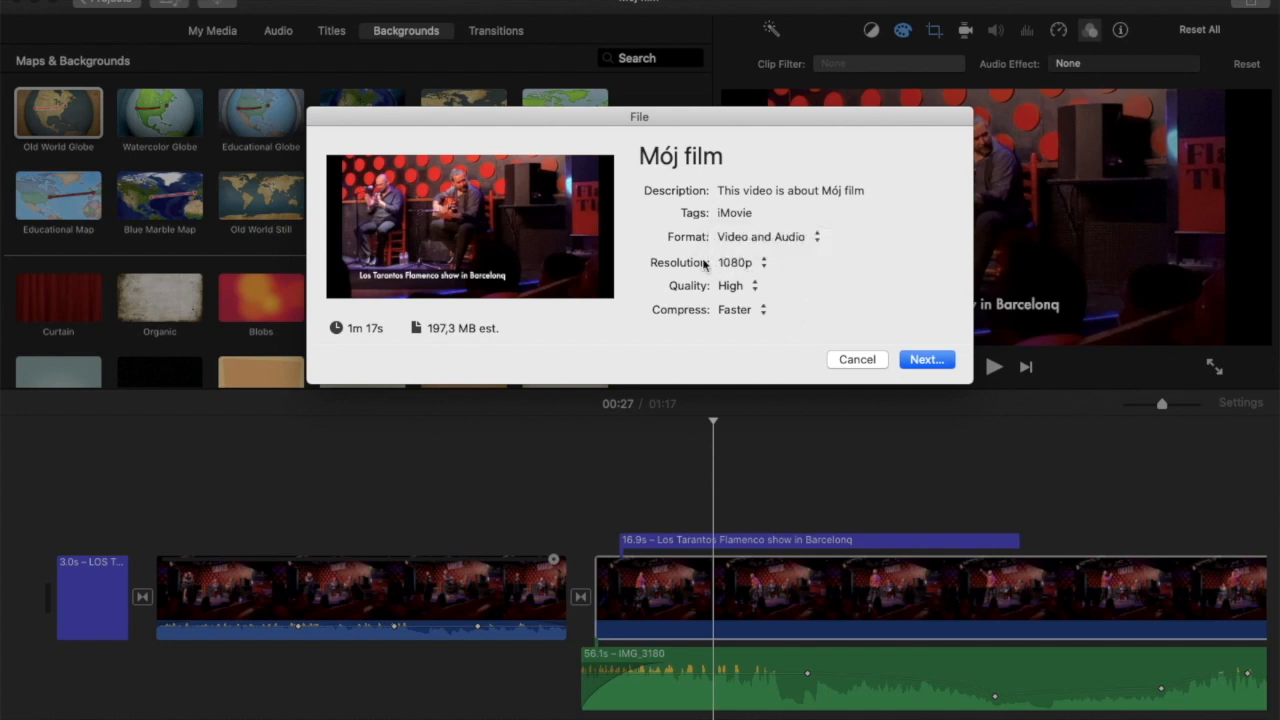
click(764, 266)
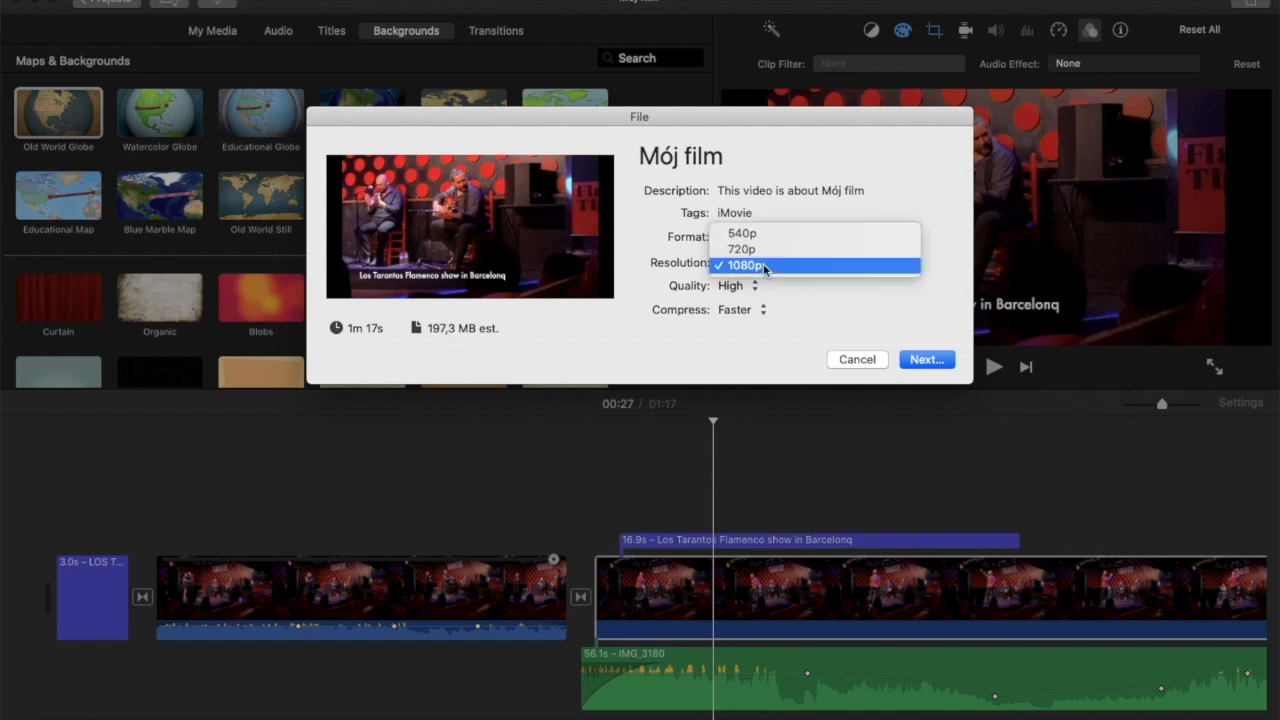
click(778, 342)
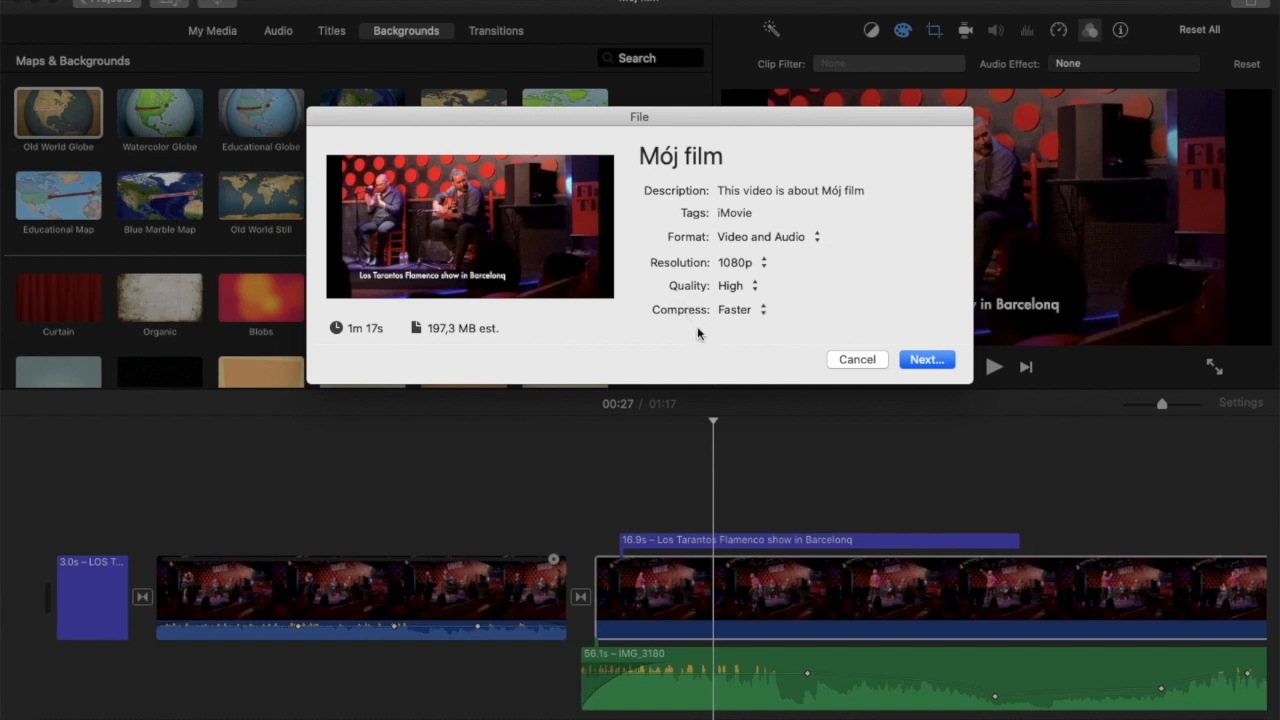
click(914, 362)
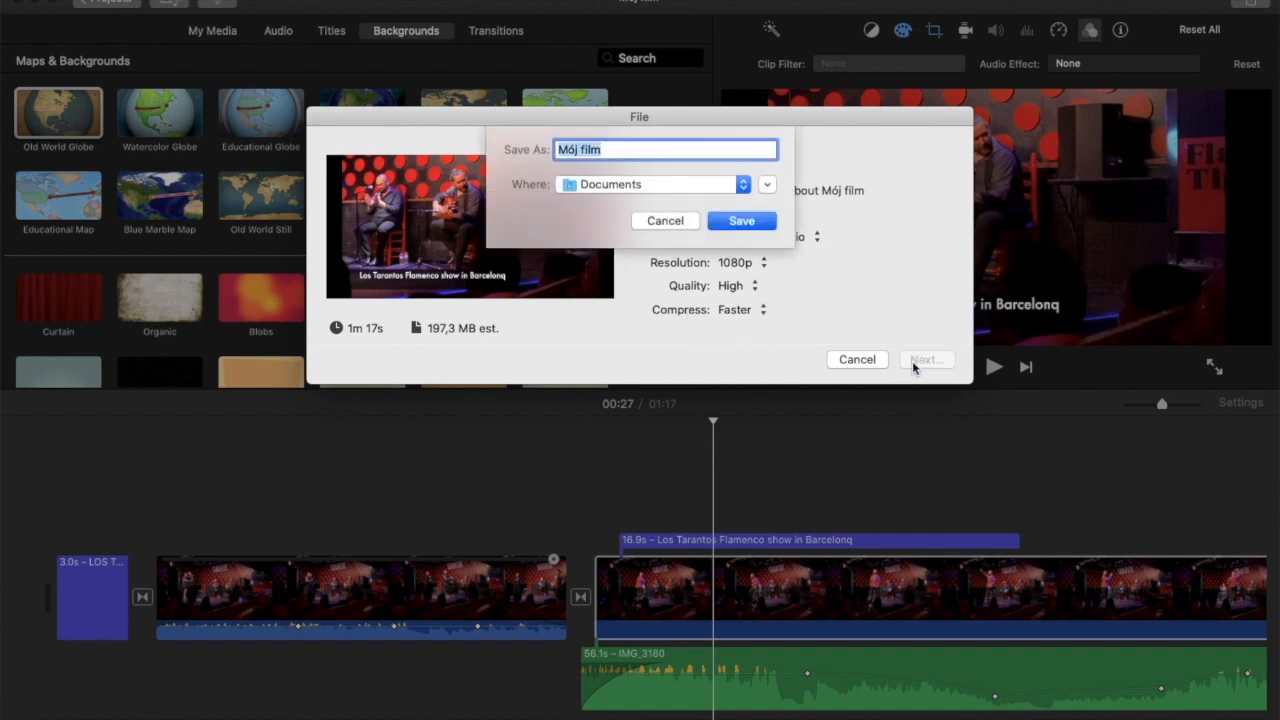